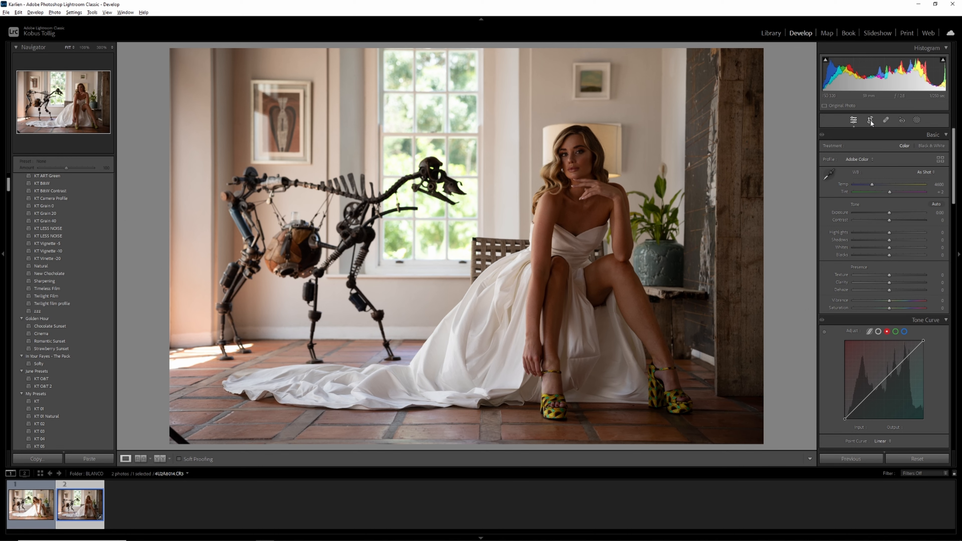
Crop the photo slightly tighter at the original aspect ratio, trimming the dark object out of the lower corner.
left_click(870, 119)
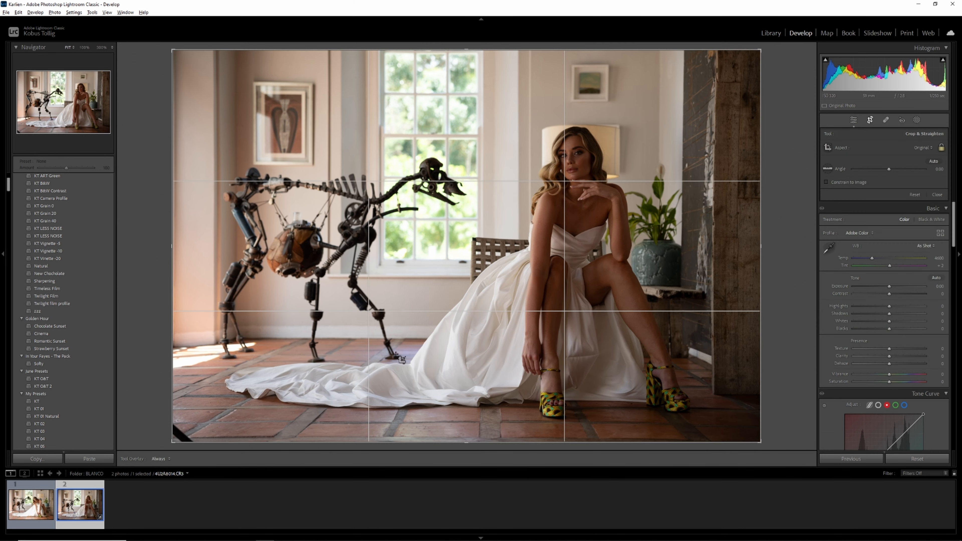
left_click_drag(172, 441, 177, 436)
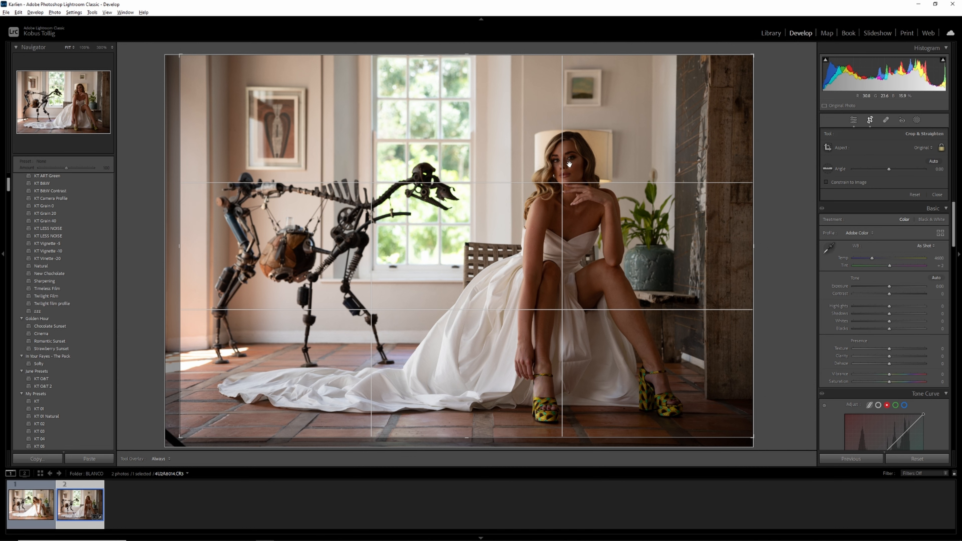
key("Return")
Enable the lens profile corrections and apply the Auto Upright transform to straighten the photo.
scroll(855, 270, "down", 15)
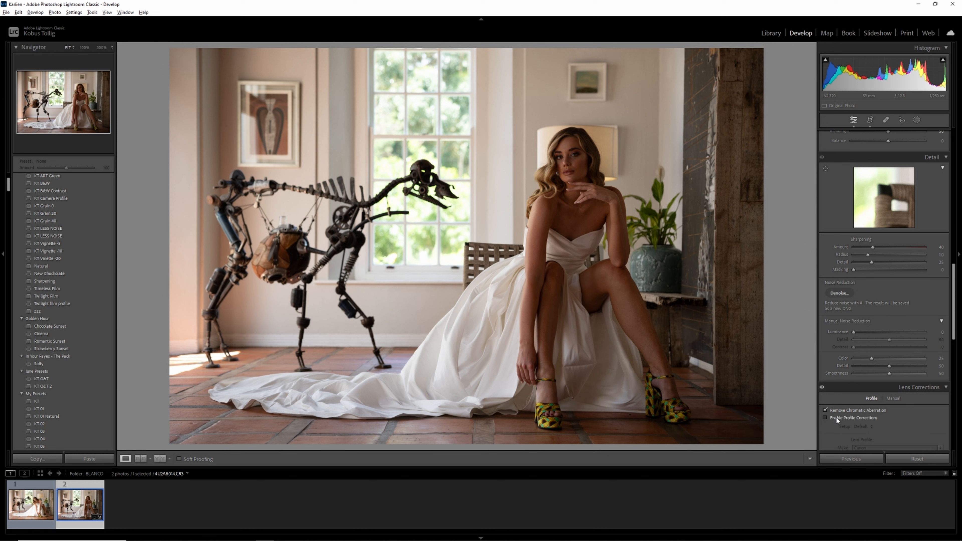
scroll(839, 420, "down", 3)
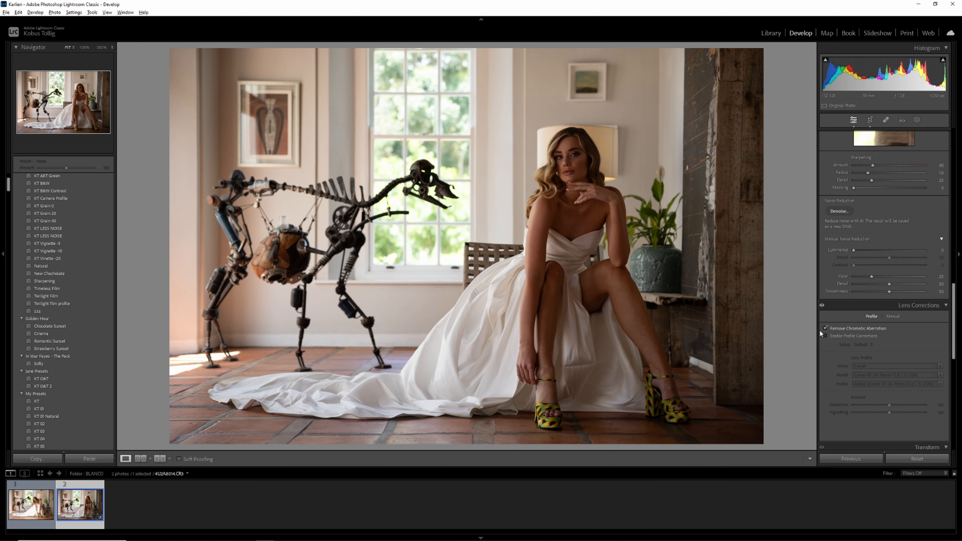
left_click(825, 336)
left_click(824, 336)
left_click(825, 335)
left_click(825, 335)
left_click(825, 335)
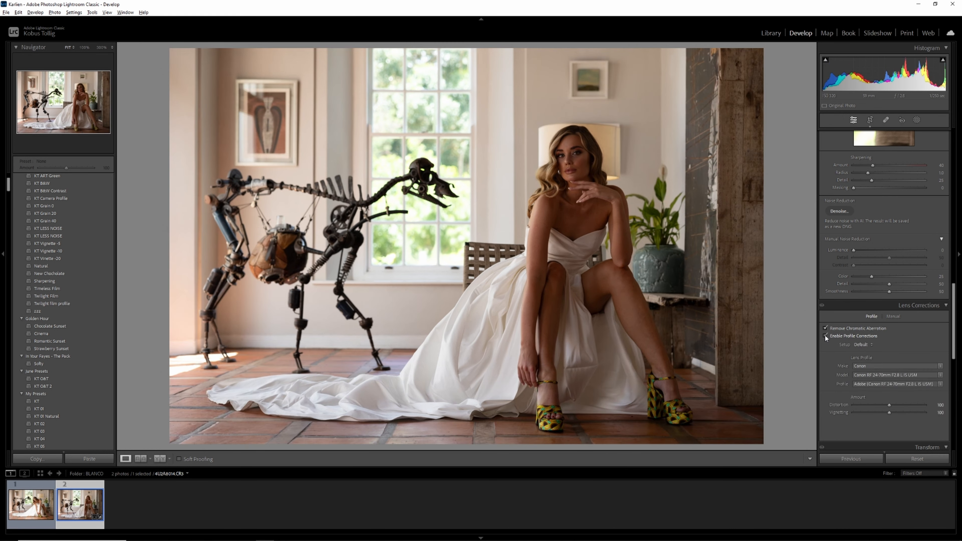
scroll(872, 316, "down", 6)
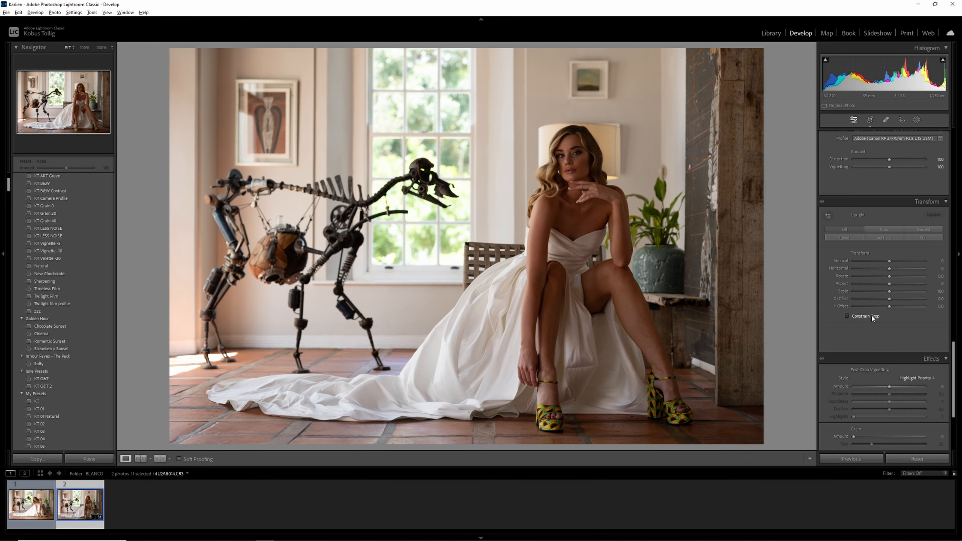
left_click(887, 229)
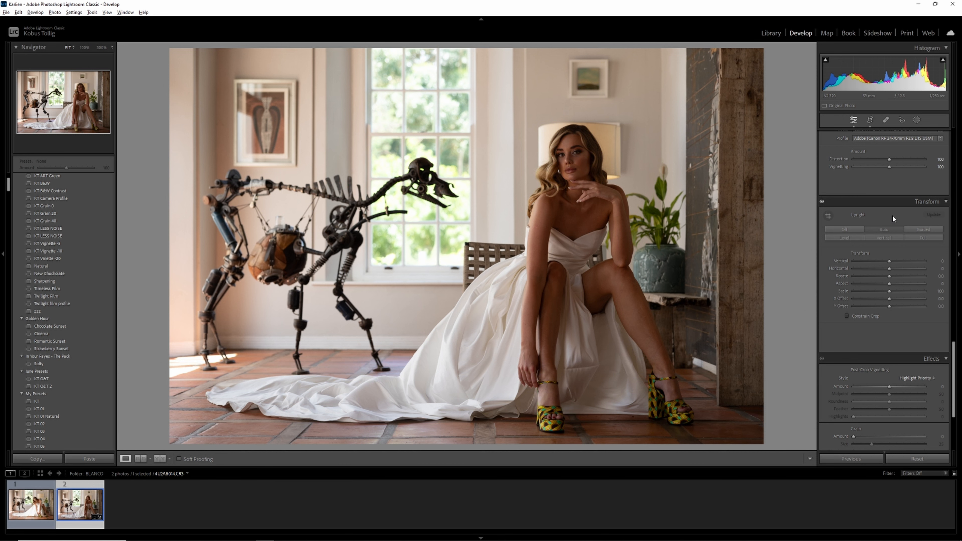
Change the colour profile to Adobe Standard and raise Exposure to +1.47.
scroll(877, 230, "up", 12)
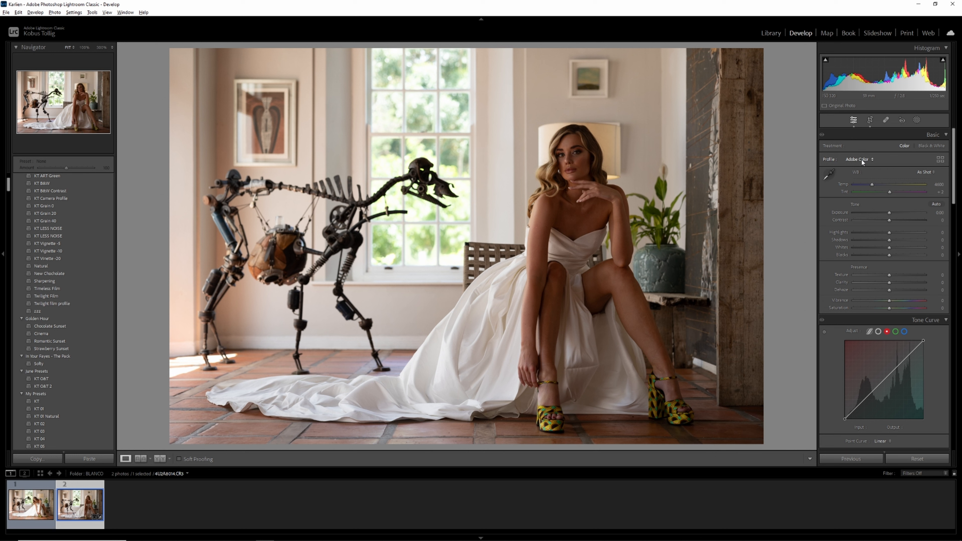
left_click(862, 160)
left_click(888, 194)
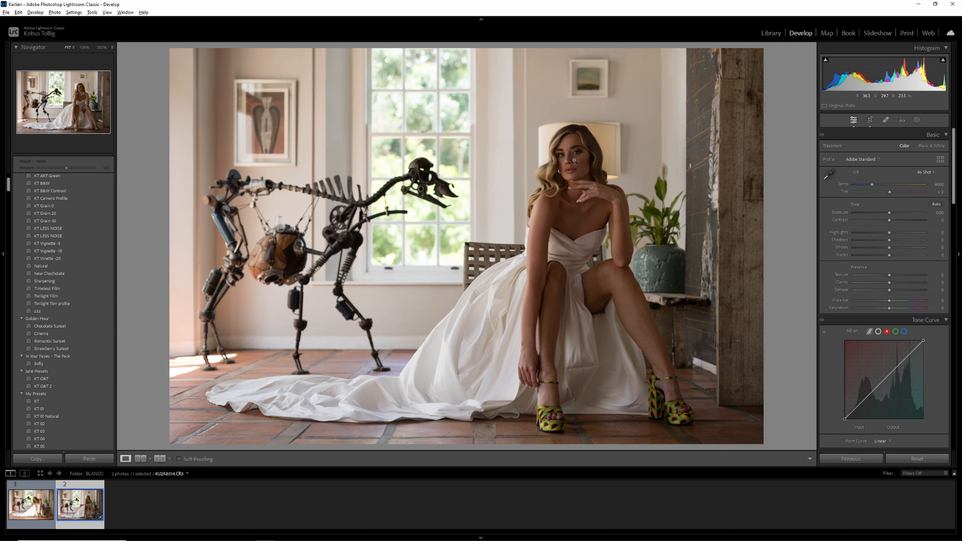
left_click_drag(889, 213, 900, 215)
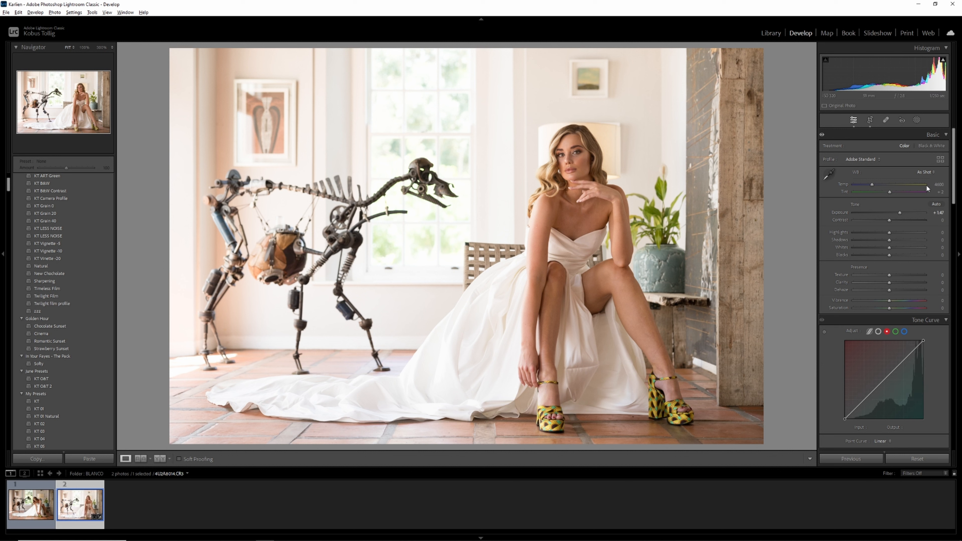
Cool the photo's white balance temperature and set Tint to -6.
left_click(940, 185)
type("4500")
key("Return")
left_click_drag(872, 185, 866, 184)
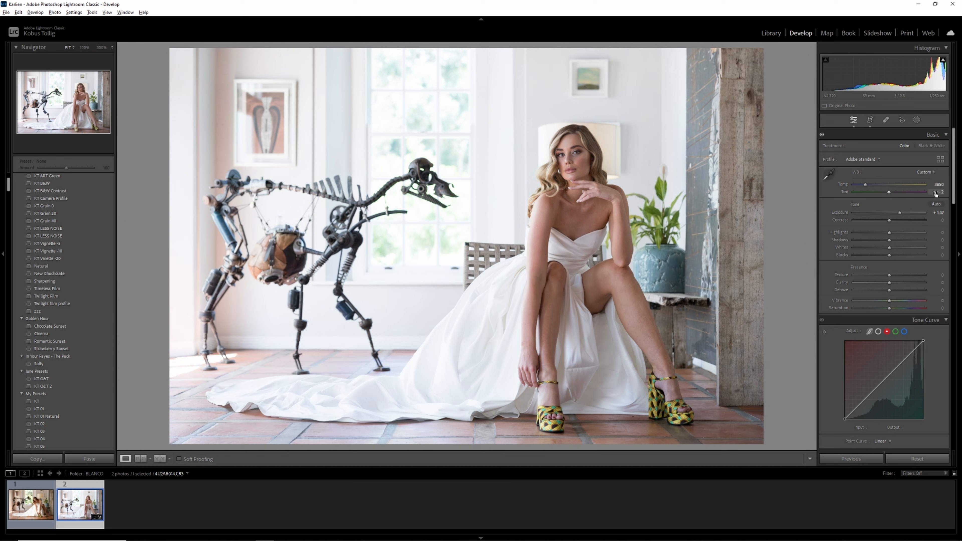
left_click_drag(938, 192, 935, 193)
left_click_drag(937, 185, 940, 185)
Set Highlights to -67, Shadows to +29 and Whites to -39, and fine-tune the temperature to 3950.
mouse_move(888, 230)
left_mouse_down()
mouse_move(861, 232)
mouse_move(875, 247)
mouse_move(900, 238)
left_mouse_up()
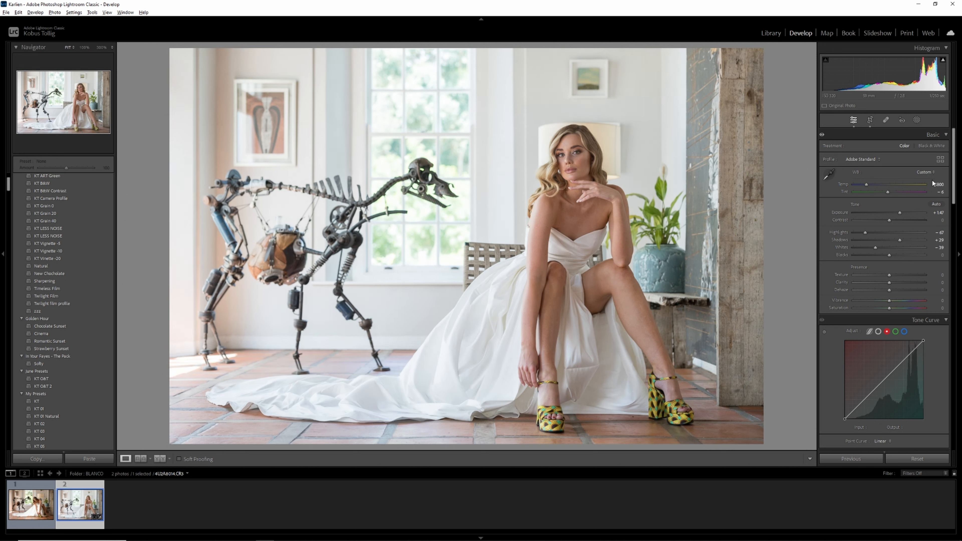
left_click_drag(935, 185, 936, 184)
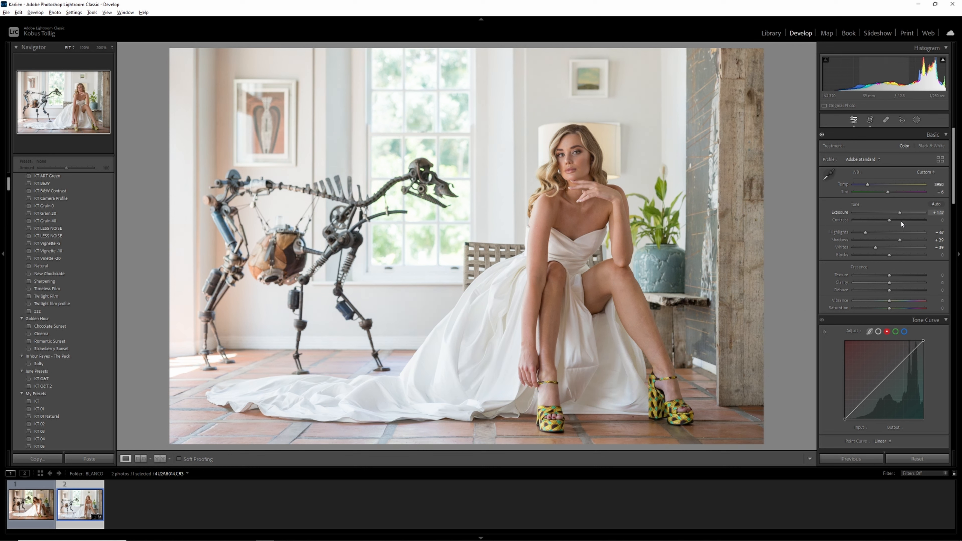
Add a highlight point and a shadow point to each of the red, green and blue tone curves.
scroll(885, 189, "down", 2)
scroll(884, 186, "down", 2)
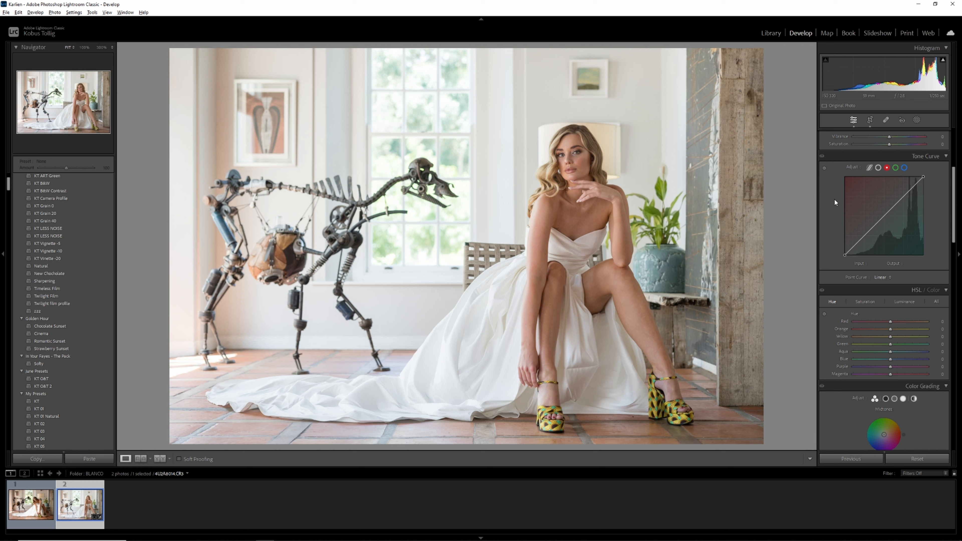
left_click(904, 194)
left_click(866, 235)
left_click(896, 168)
left_click(906, 196)
left_click(865, 236)
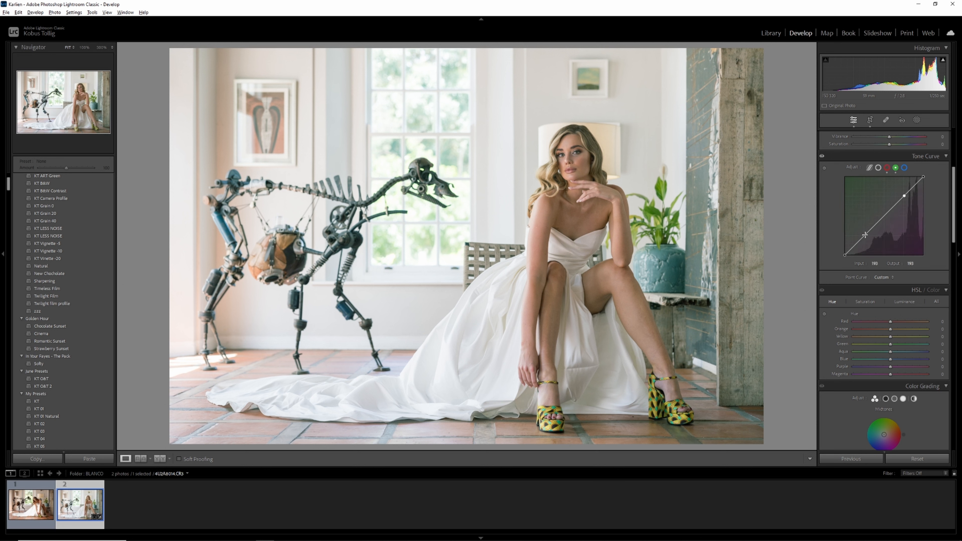
left_click(905, 168)
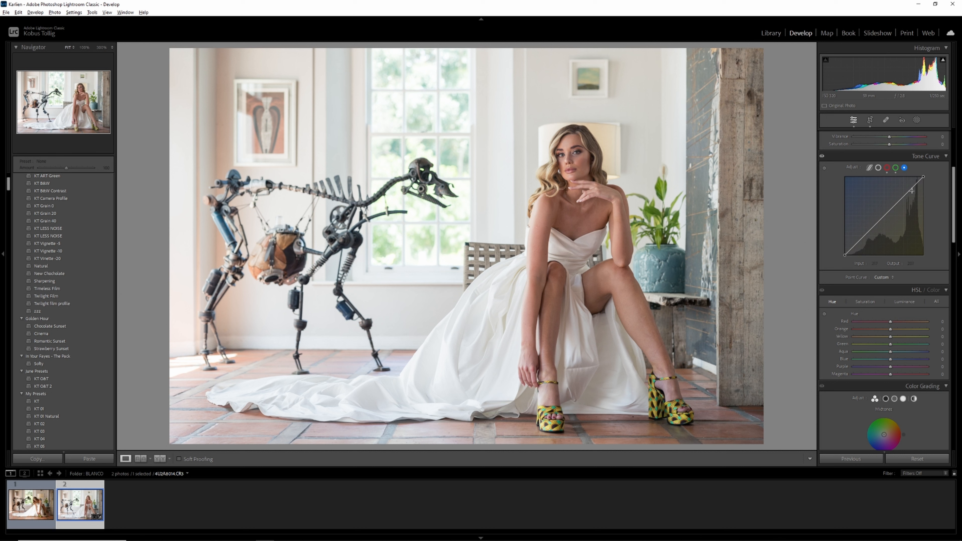
left_click(905, 194)
left_click(865, 235)
Lower the shadow points of the red and green tone curves, placing the green one at input 71, output 56.
left_click(887, 168)
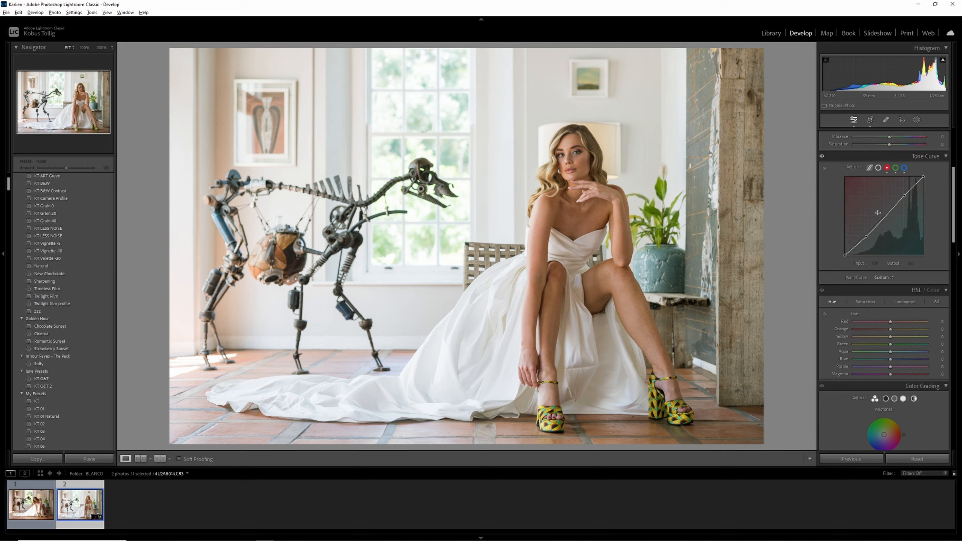
left_click_drag(868, 234, 869, 236)
left_click(896, 168)
left_click_drag(866, 234, 867, 236)
Adjust the camera calibration's red and green primary hue and saturation, and fine-tune the blue primary hue.
scroll(901, 210, "down", 20)
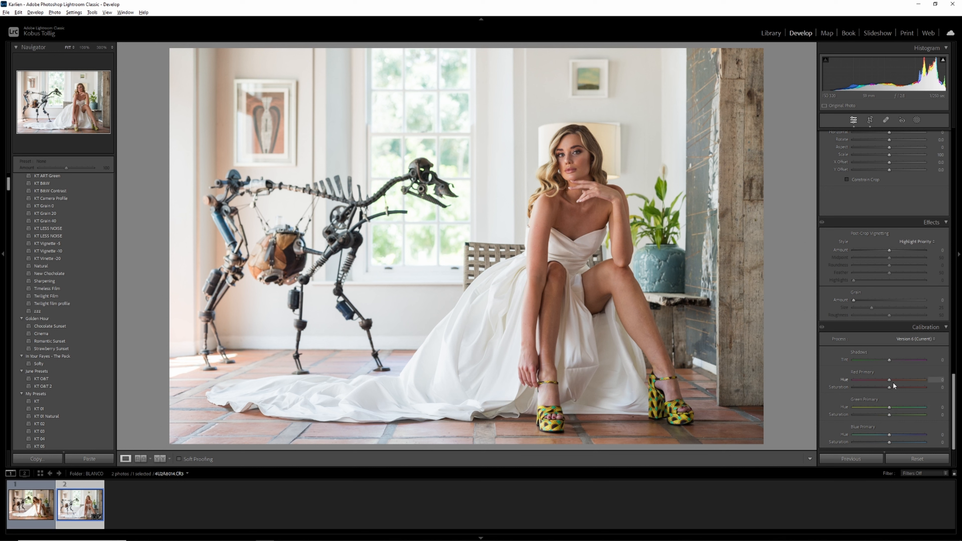
left_click_drag(890, 379, 895, 380)
left_click_drag(912, 379, 909, 380)
left_click_drag(881, 386, 883, 386)
left_click_drag(898, 380, 897, 380)
left_click_drag(905, 408, 904, 408)
left_click_drag(886, 415, 883, 415)
left_click_drag(893, 434, 892, 435)
Set Exposure to +1.50 and Contrast to +9, and lower Highlights to about -76.
scroll(891, 342, "up", 15)
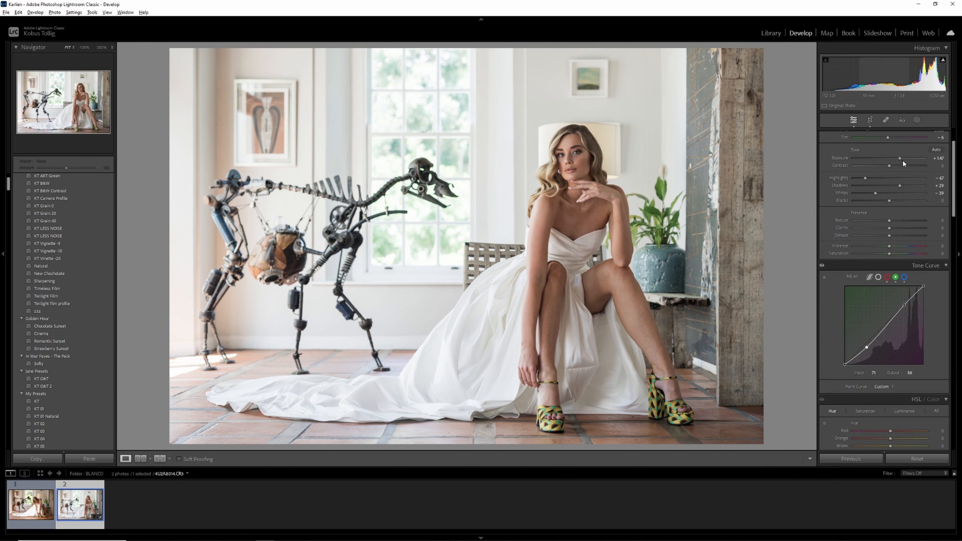
left_click_drag(899, 157, 900, 158)
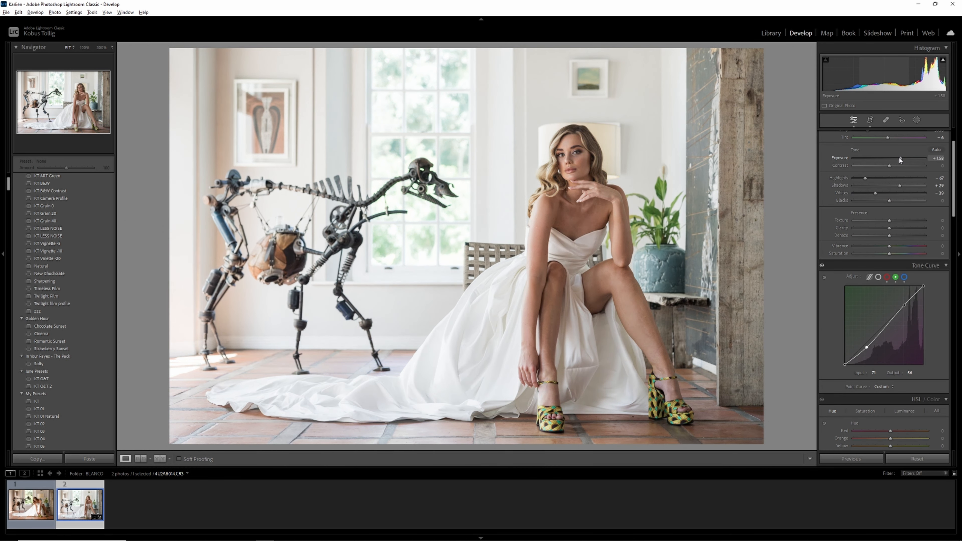
left_click_drag(888, 166, 864, 180)
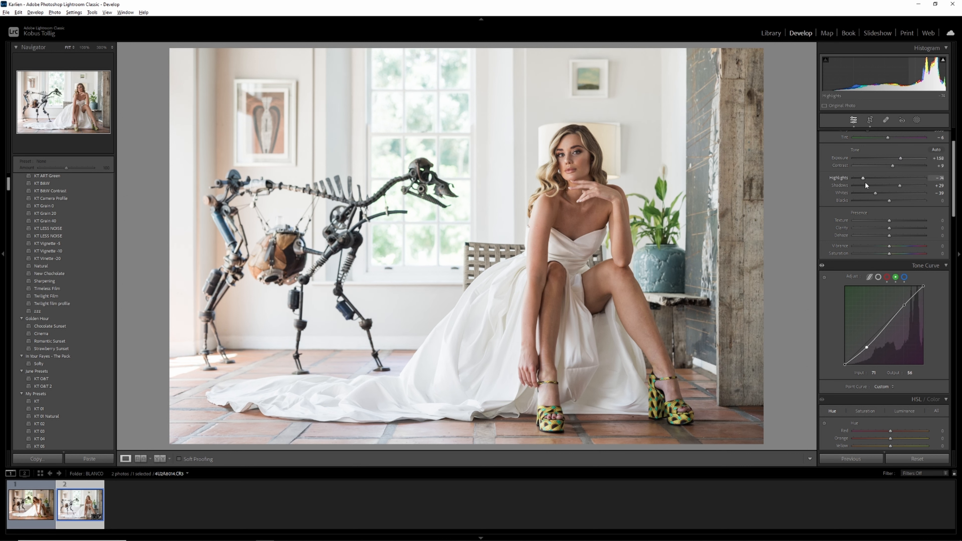
Color-grade the shadows with a warm yellow-orange tint, the highlights at hue 53 and saturation 11, and the midtones with a faint blue.
scroll(864, 180, "down", 5)
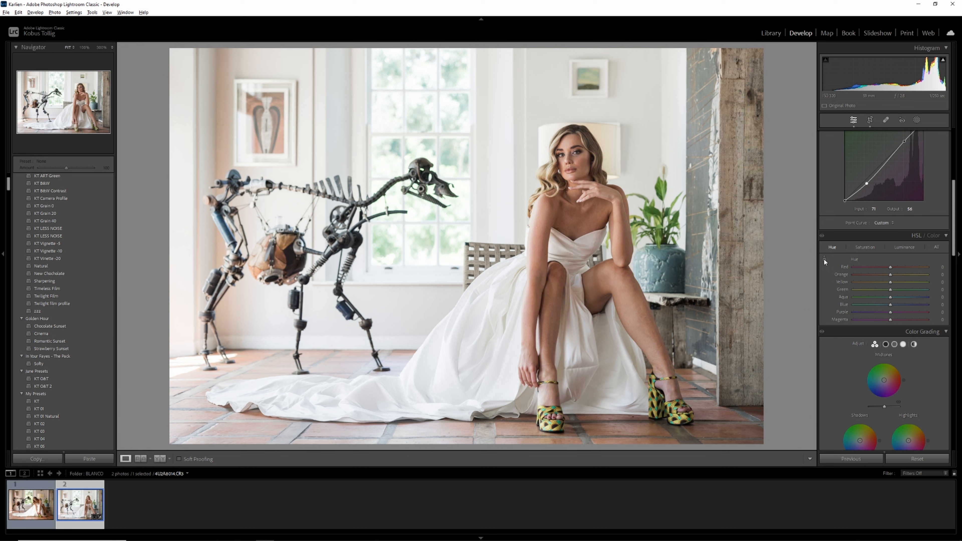
scroll(824, 258, "down", 4)
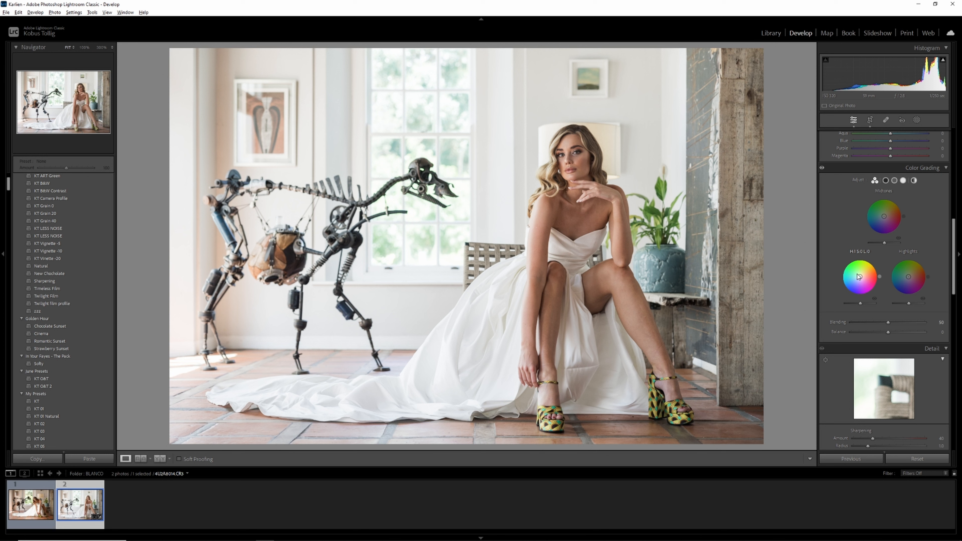
left_click_drag(860, 277, 873, 263)
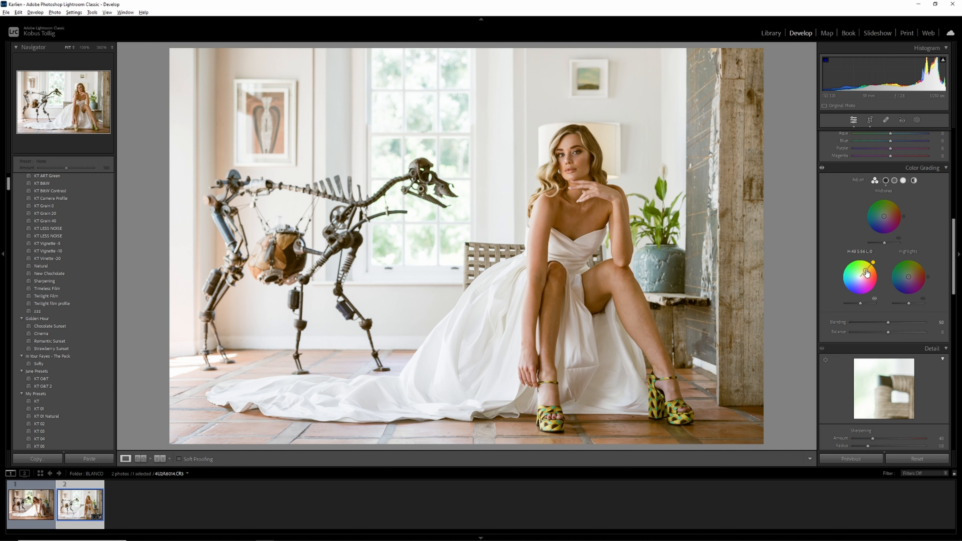
left_click_drag(867, 273, 914, 270)
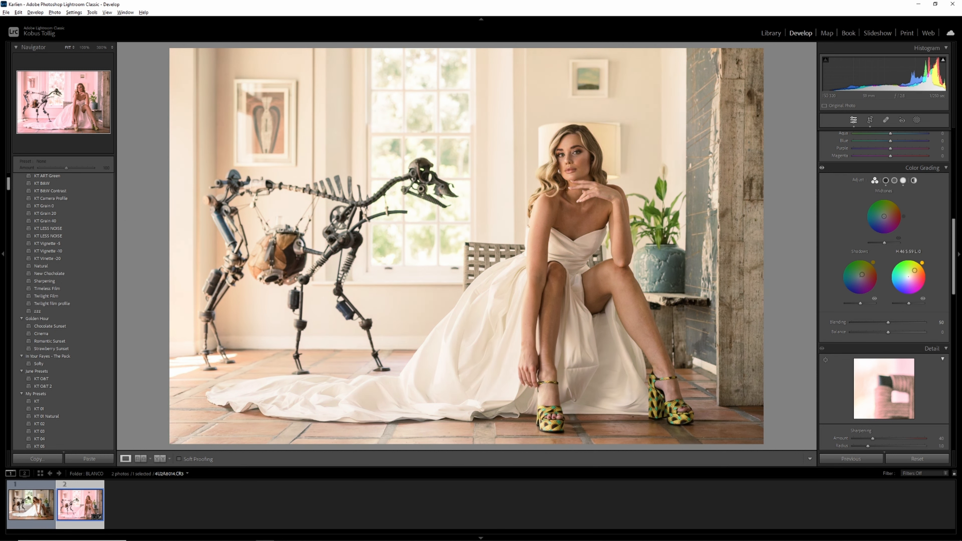
left_click_drag(915, 270, 910, 275)
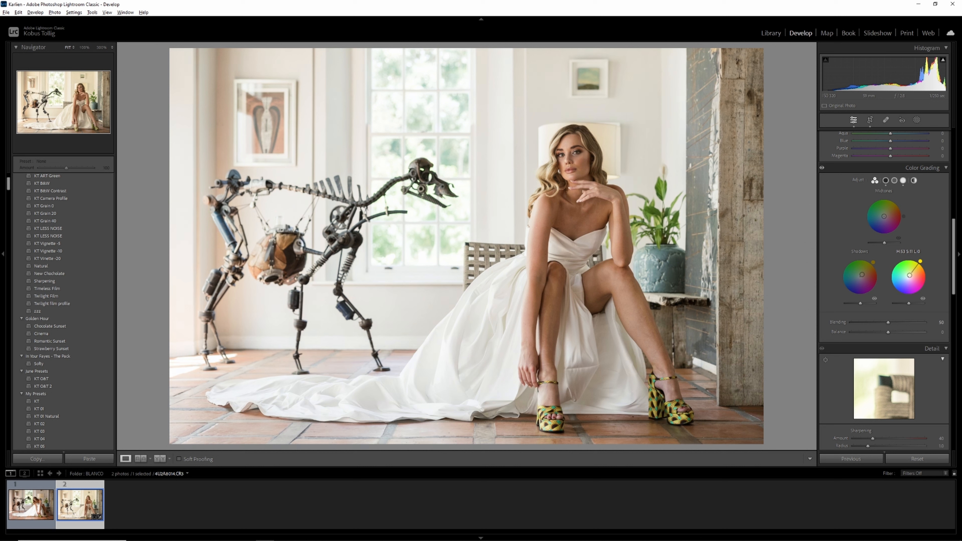
left_click_drag(885, 218, 895, 218)
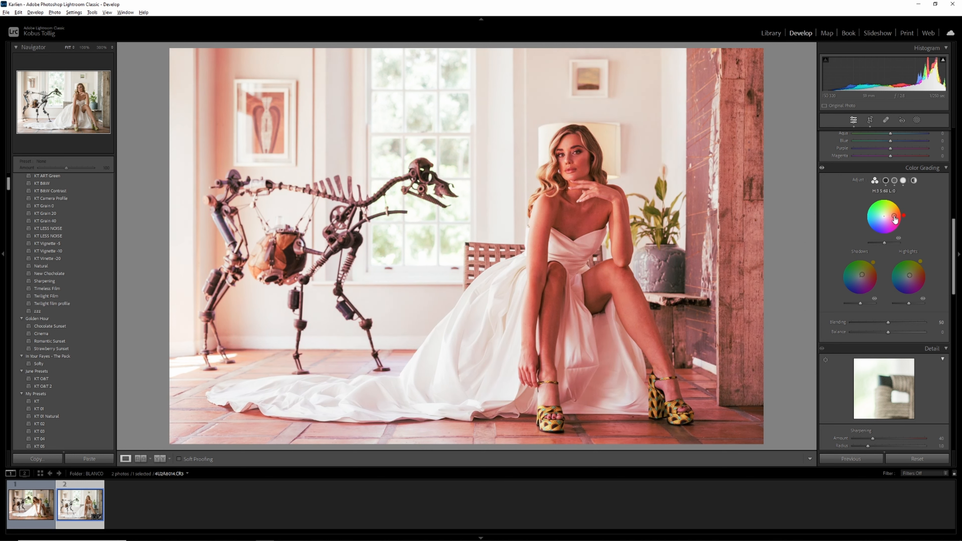
mouse_move(896, 219)
left_mouse_down()
mouse_move(876, 222)
mouse_move(883, 218)
left_mouse_up()
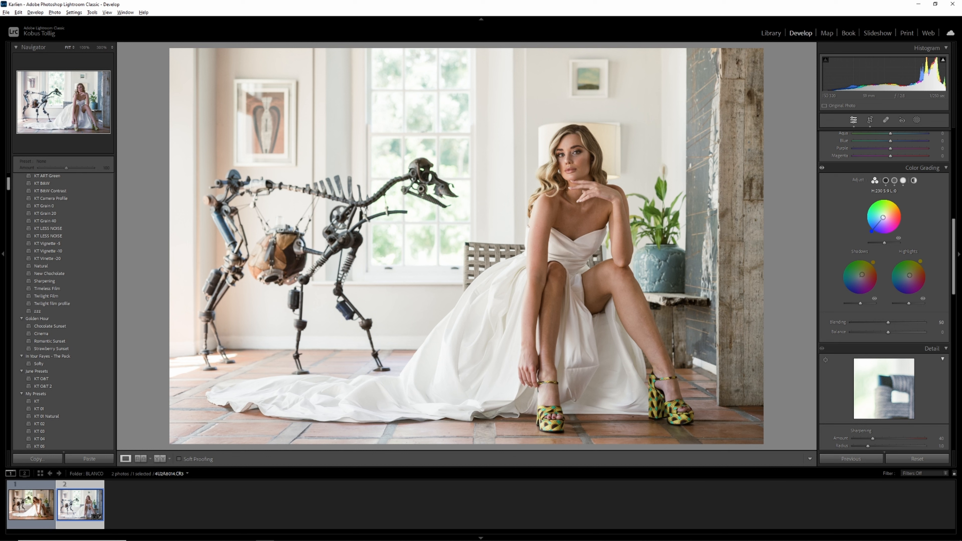
Raise the photo's overall Exposure slightly to about +1.76.
scroll(901, 215, "up", 10)
left_click_drag(900, 213, 901, 214)
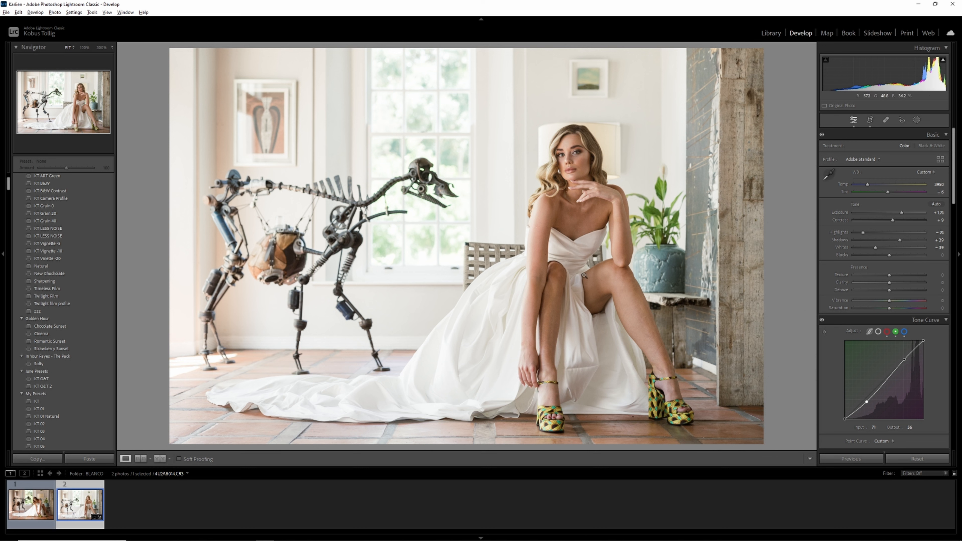
Reduce the orange saturation to -10 and slightly raise the orange luminance to brighten the skin tones.
scroll(889, 264, "down", 8)
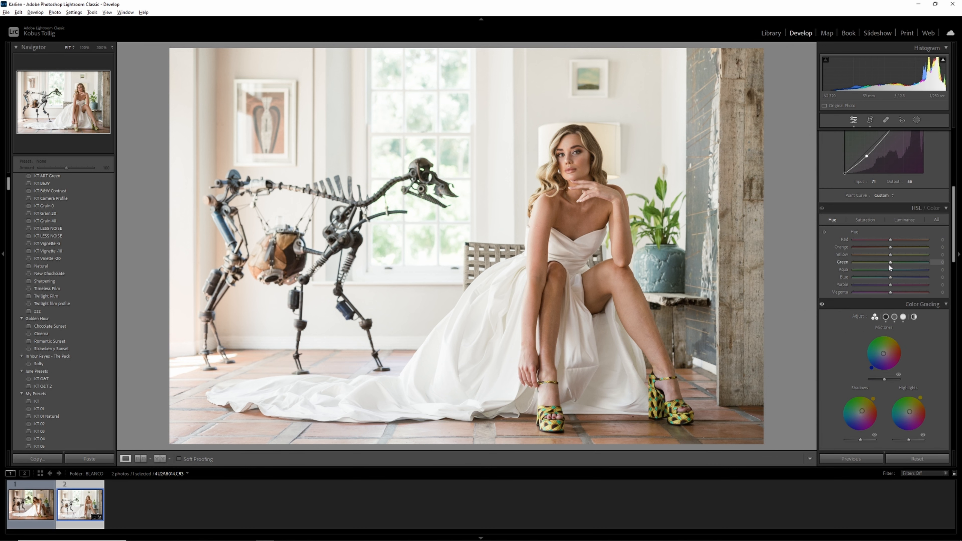
left_click(867, 220)
left_click_drag(891, 247, 897, 247)
left_click(905, 221)
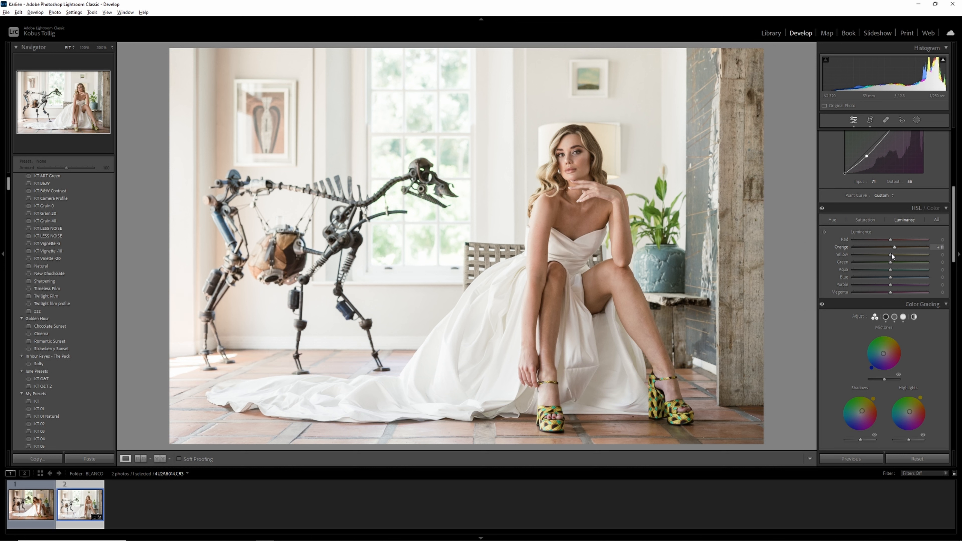
Raise the blue saturation slightly and adjust the yellow saturation in the HSL settings.
left_click(866, 220)
left_click_drag(891, 278, 893, 278)
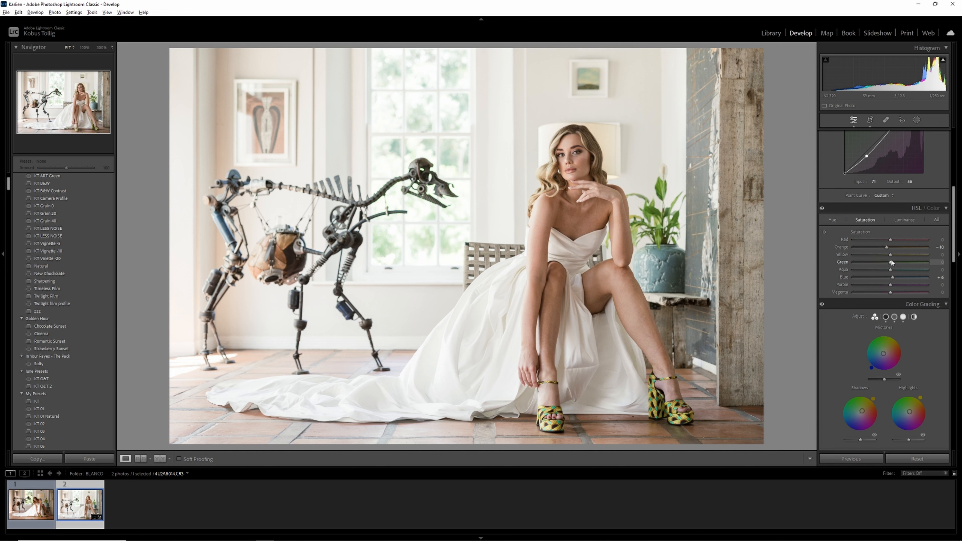
left_click_drag(890, 254, 896, 254)
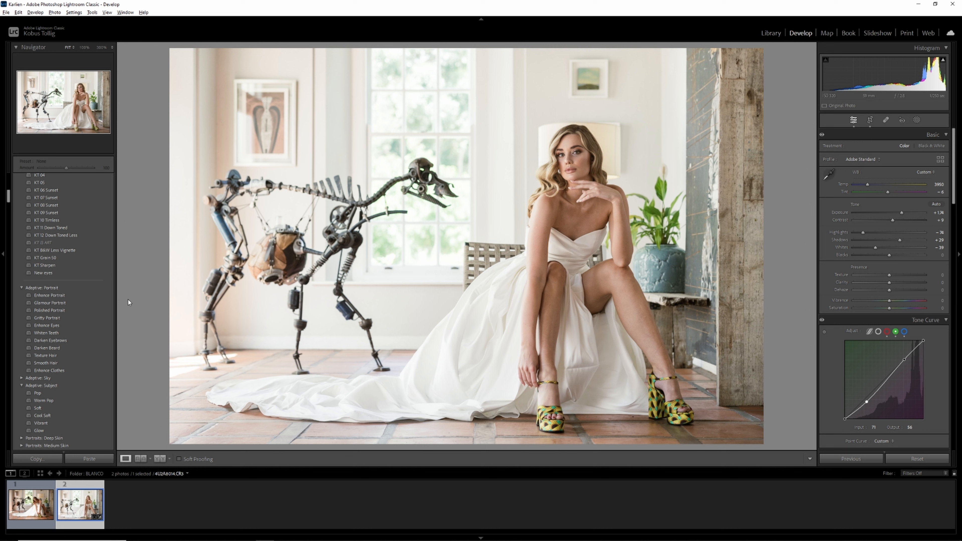
Apply the adaptive Glamour Portrait preset and open the list of masks it created.
left_click(55, 304)
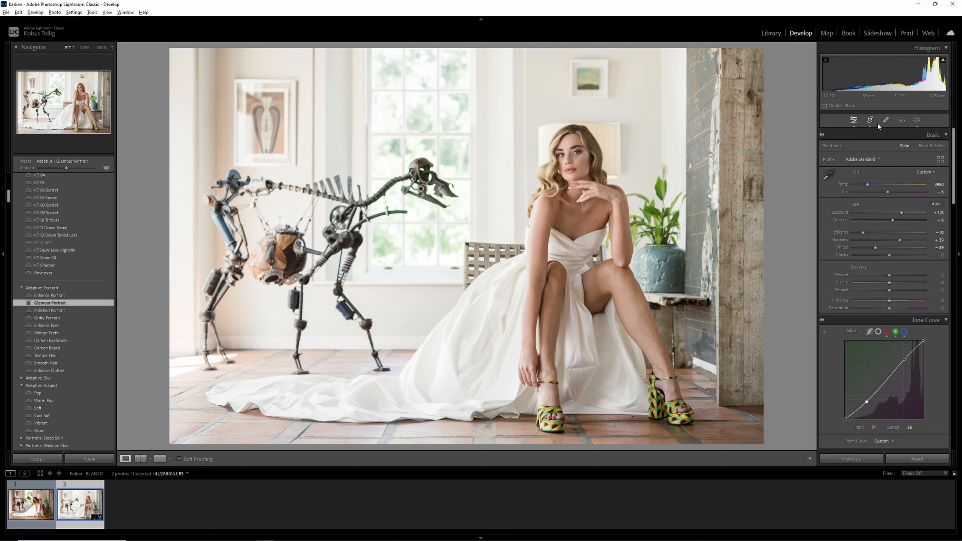
left_click(917, 120)
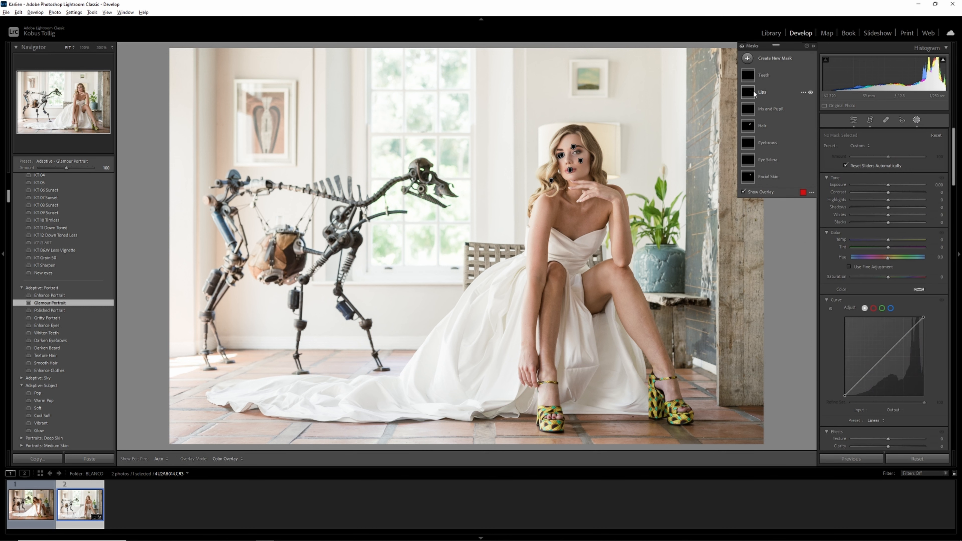
Select the Lips mask and lower its Tint to about 23 for a softer lip colour.
left_click(748, 95)
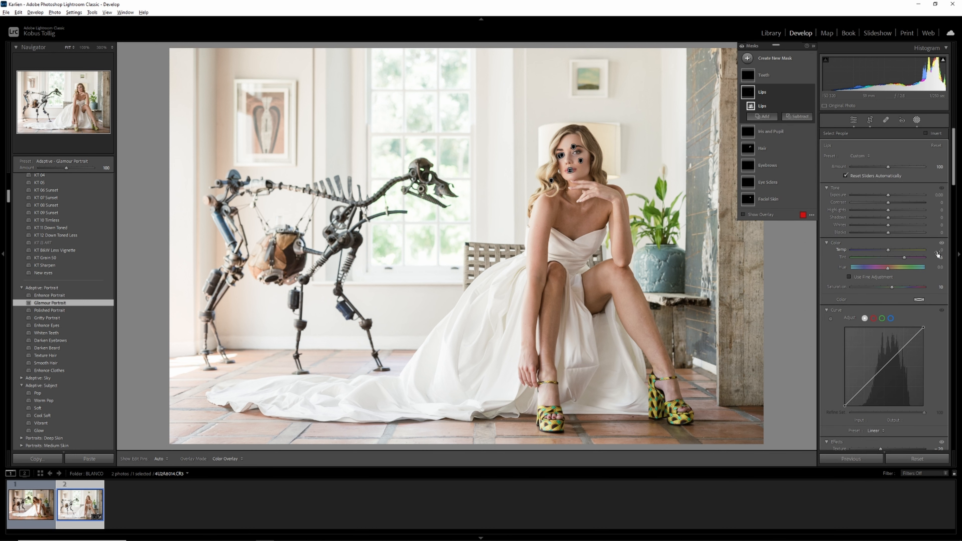
left_click_drag(904, 258, 904, 258)
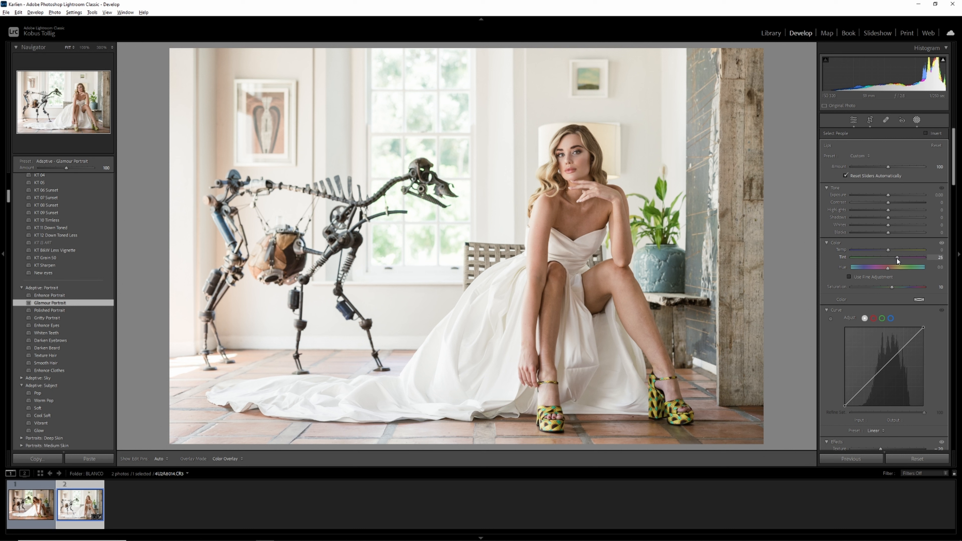
left_click_drag(896, 259, 896, 257)
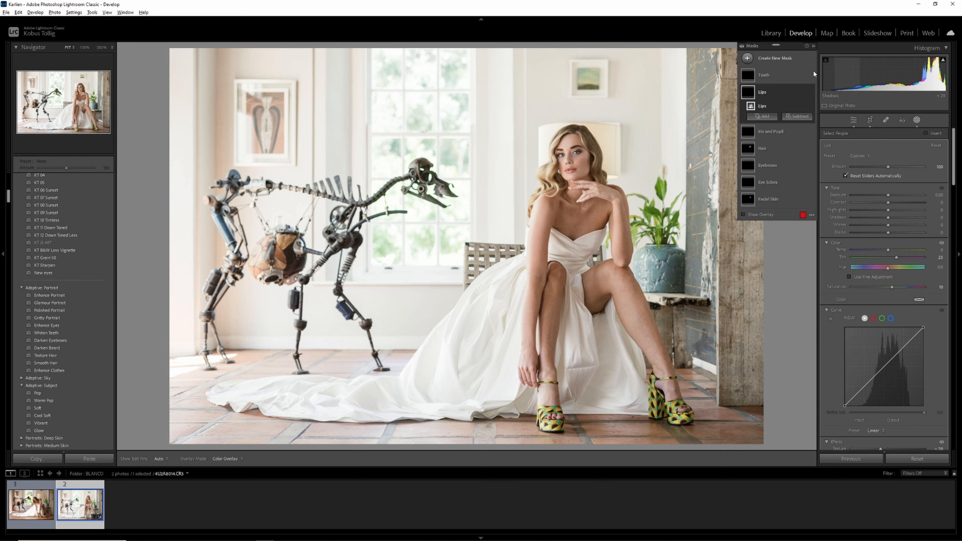
Create a new brush mask and paint over the irises of both eyes.
left_click(748, 59)
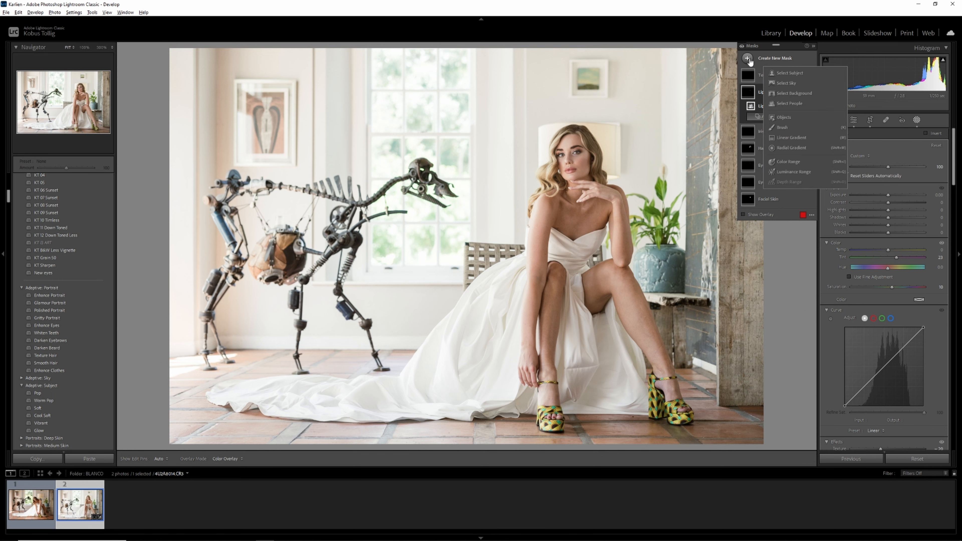
left_click(782, 127)
key("z")
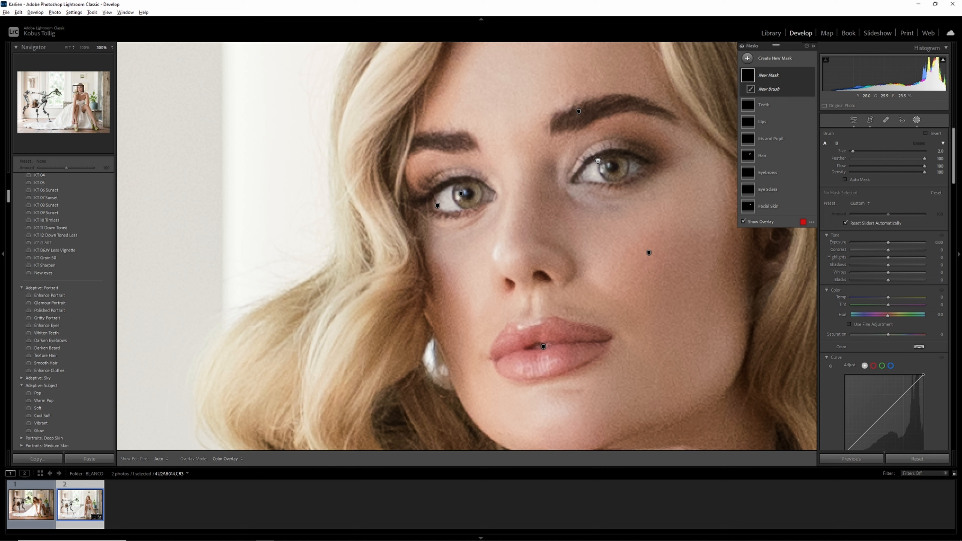
key("h")
left_click_drag(602, 167, 613, 167)
left_click(469, 193)
key("h")
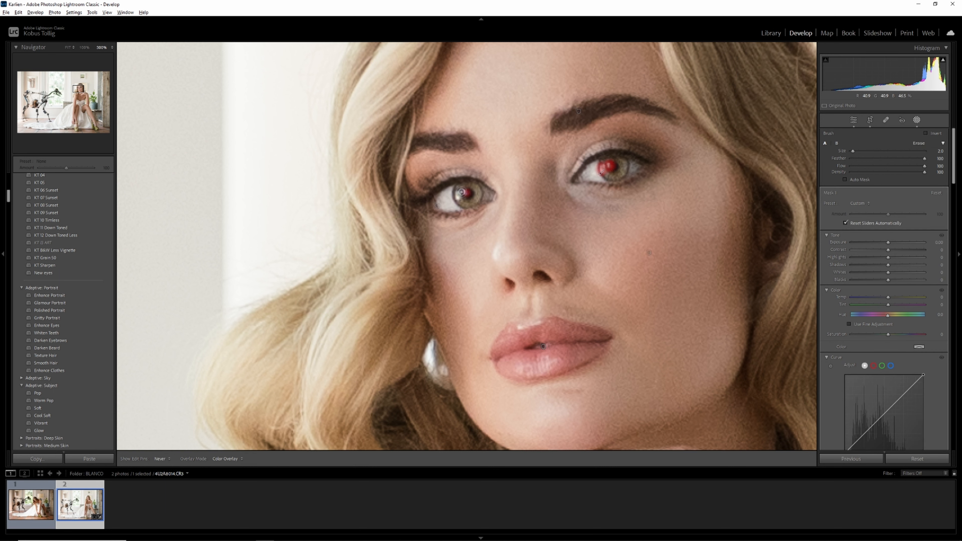
Brighten the masked eyes by raising the mask's Exposure to about 0.52, and leave masking.
key("h")
left_click_drag(888, 242, 893, 243)
key("z")
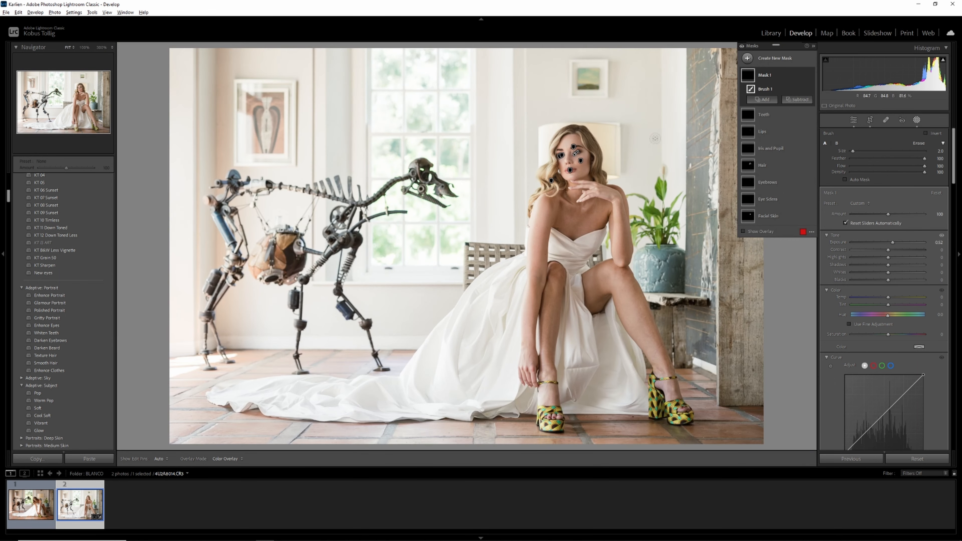
left_click(917, 120)
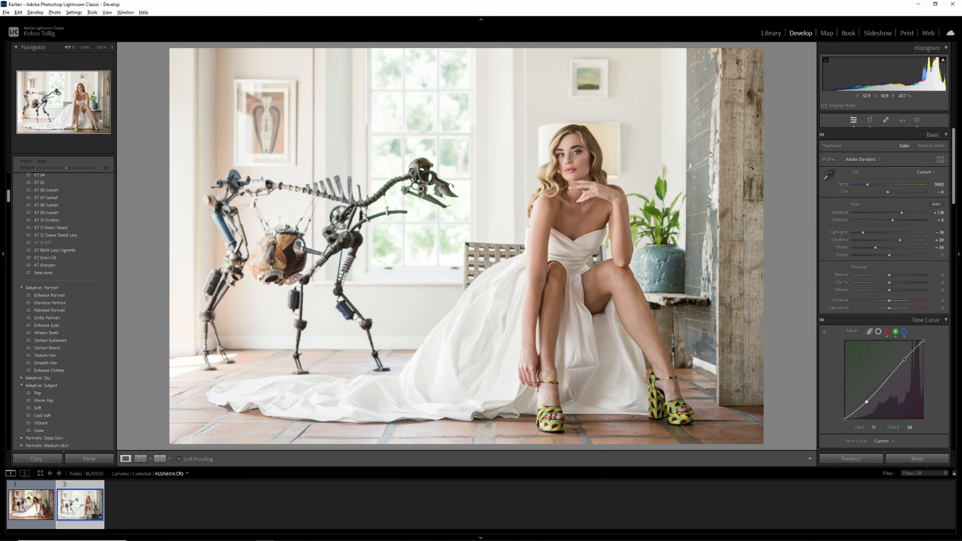
Remove the skin marks around the ankle and lower shin beside the lowered hand with the Remove tool.
key("q")
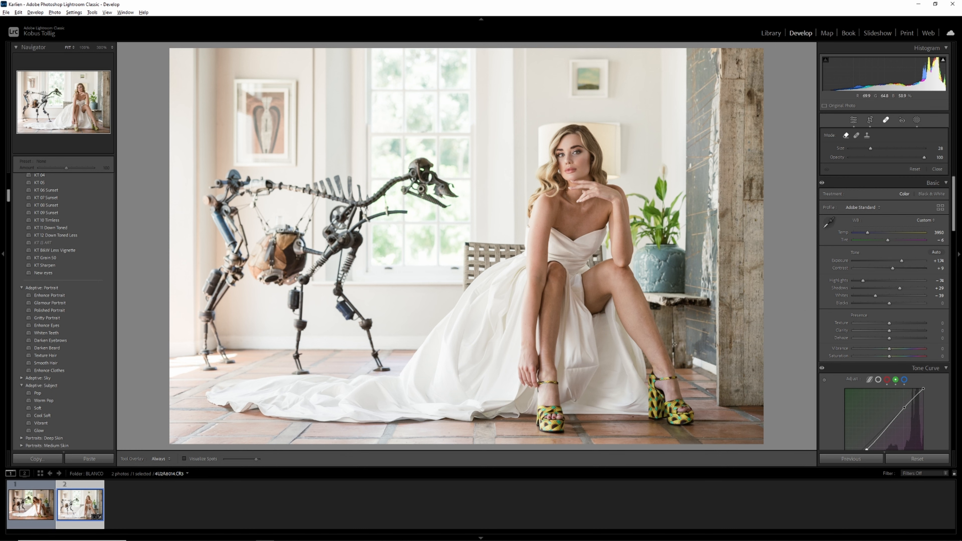
left_click(561, 373)
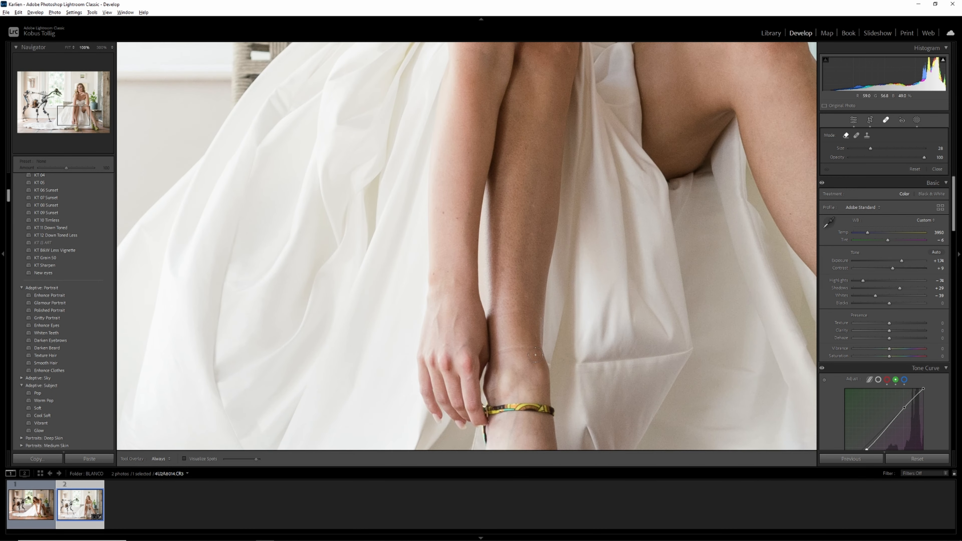
left_click_drag(500, 354, 535, 350)
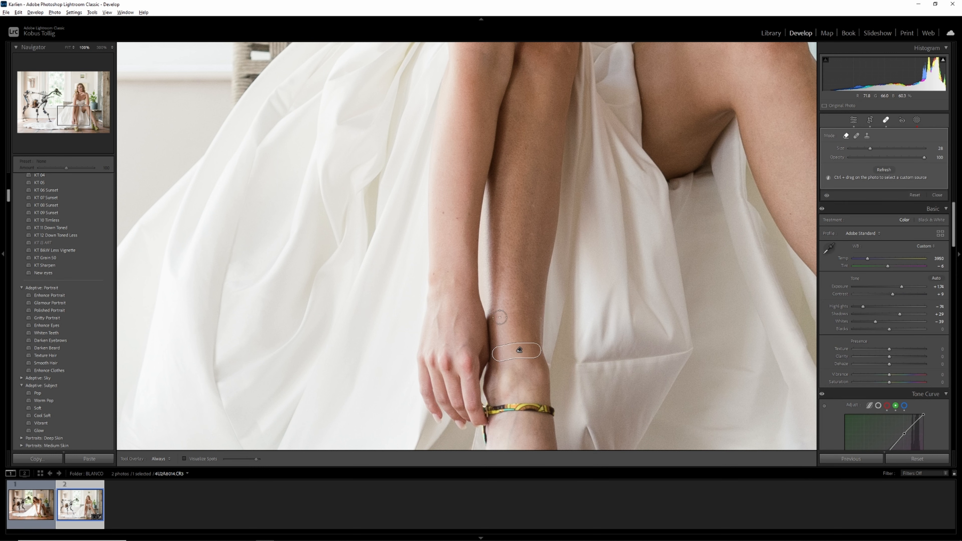
left_click_drag(501, 317, 531, 316)
left_click_drag(528, 385, 537, 386)
Remove the blemishes on the lowered hand and fingers, on the forearm and higher on the adjacent shin.
left_click(464, 344)
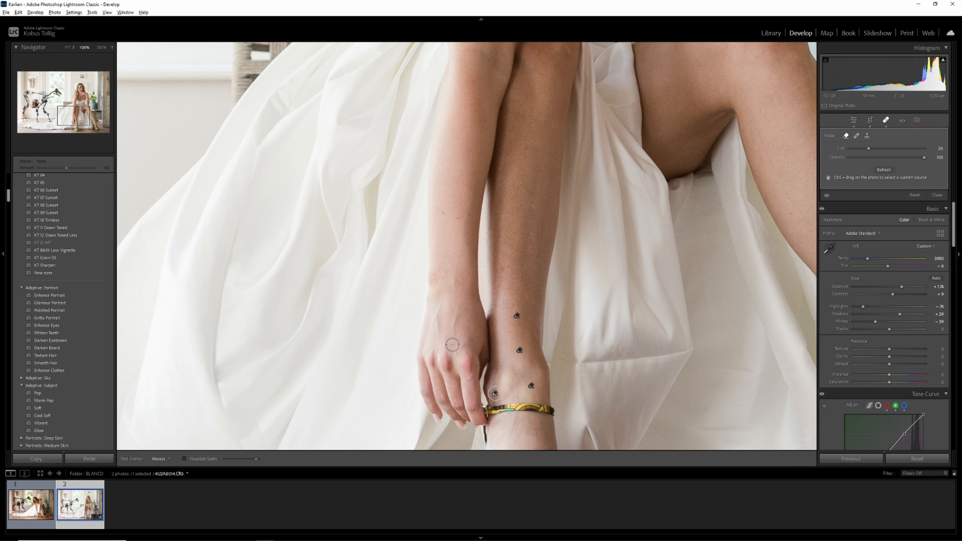
left_click(471, 377)
left_click_drag(478, 171, 470, 172)
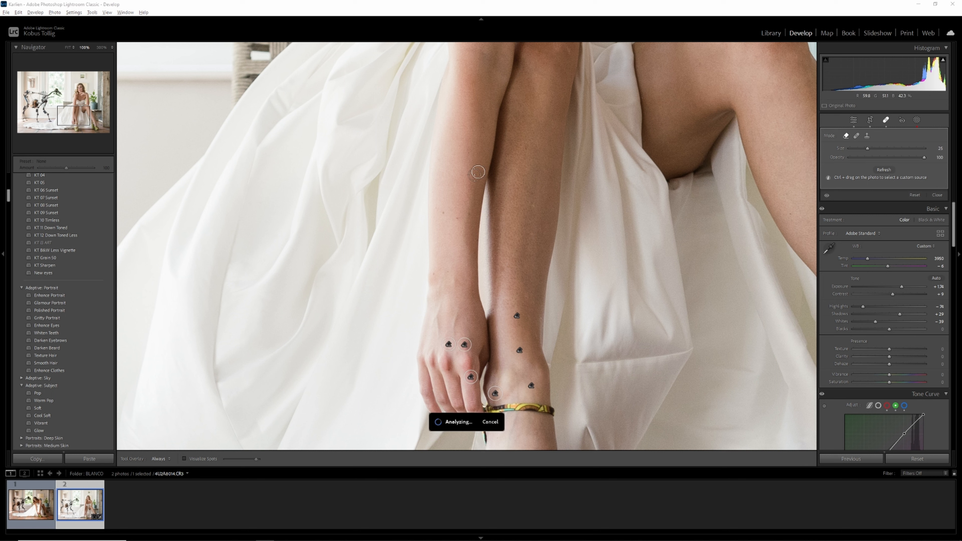
left_click(534, 204)
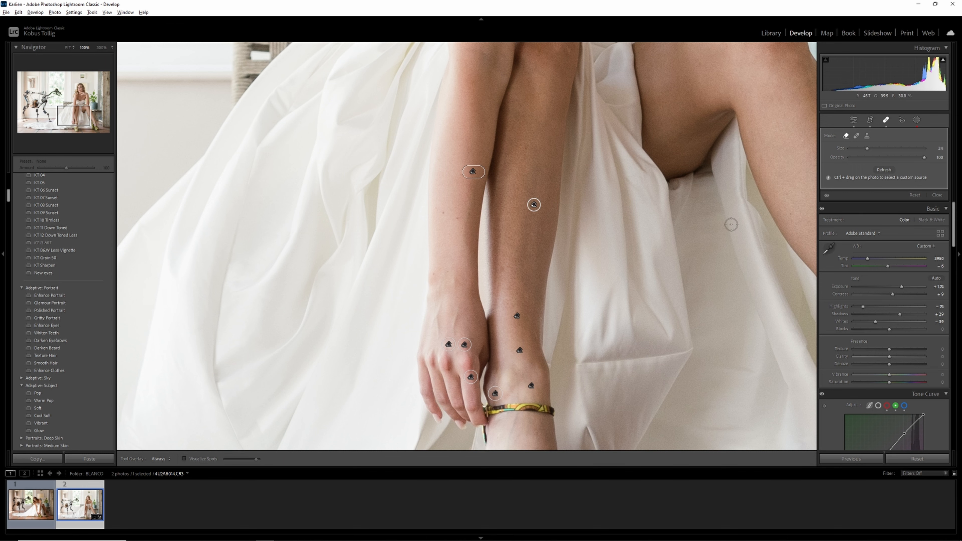
Remove the skin marks on the calf and shin of the leg nearer the wooden post.
mouse_move(667, 194)
left_mouse_down()
mouse_move(571, 184)
mouse_move(373, 103)
left_mouse_up()
left_click_drag(583, 223, 601, 191)
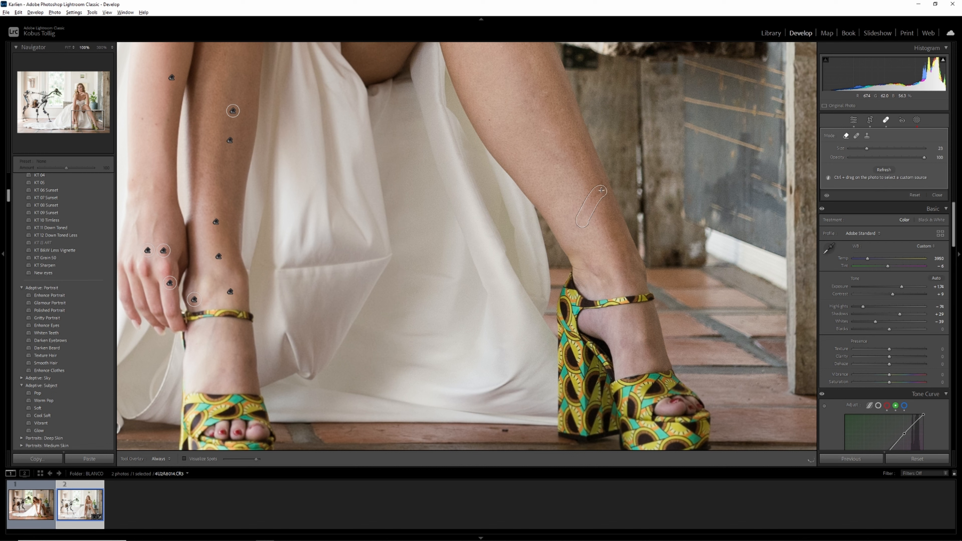
left_click(548, 91)
left_click(560, 107)
left_click(547, 130)
Remove the blemishes on the bride's upper arm and chest above the neckline.
mouse_move(514, 91)
left_mouse_down()
mouse_move(601, 316)
mouse_move(563, 395)
mouse_move(584, 477)
left_mouse_up()
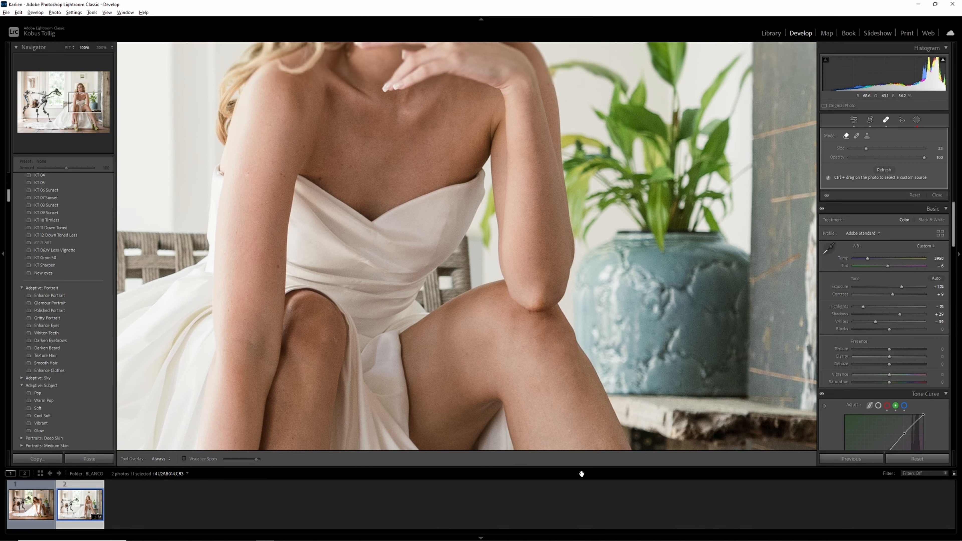
left_click(251, 173)
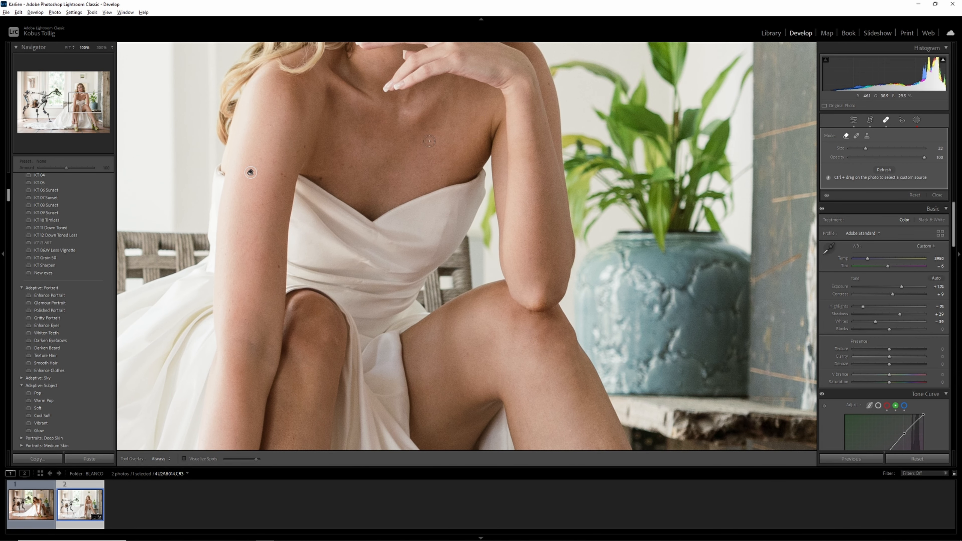
left_click(350, 167)
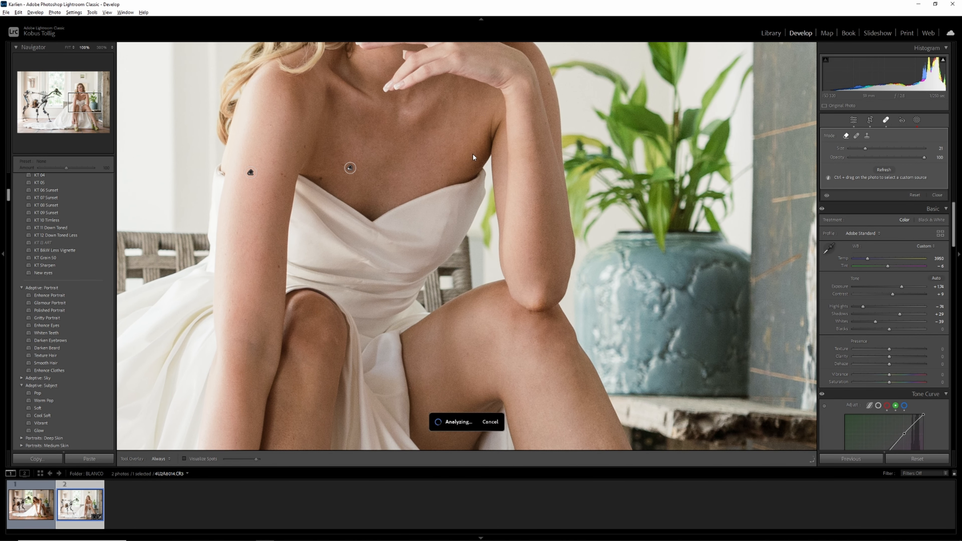
Reduce the Remove brush size and erase the distracting hair strands at the crown and along the side of the hair.
mouse_move(433, 127)
left_mouse_down()
mouse_move(437, 204)
mouse_move(522, 349)
left_mouse_up()
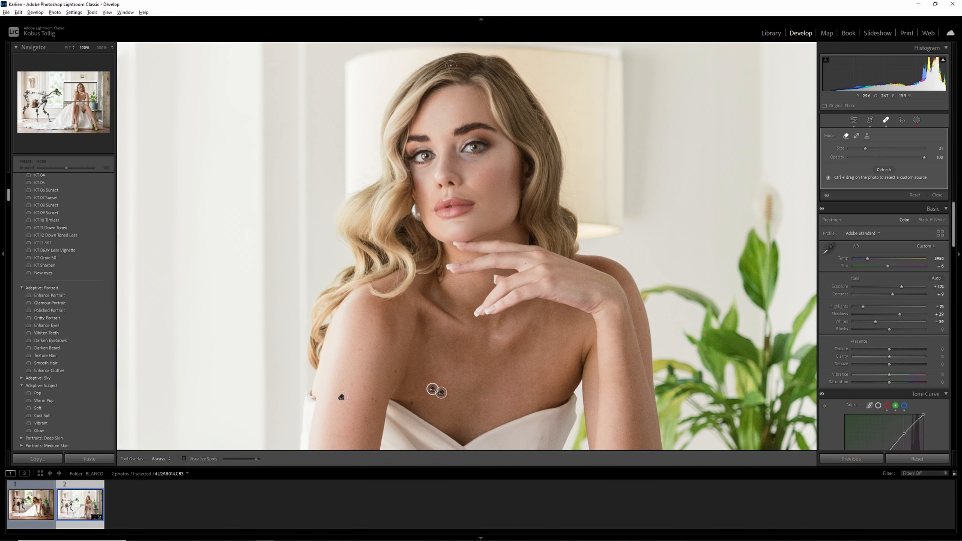
scroll(453, 70, "down", 3)
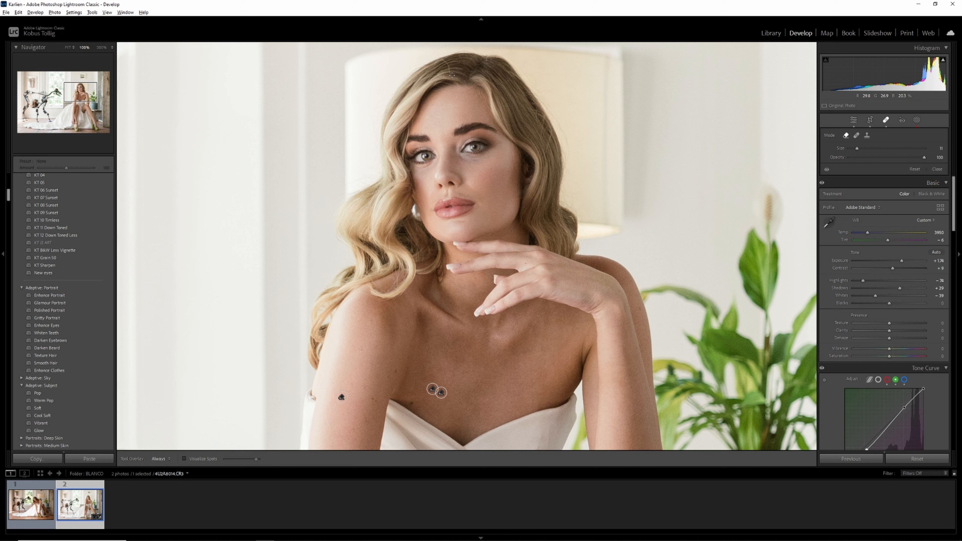
left_click(444, 61)
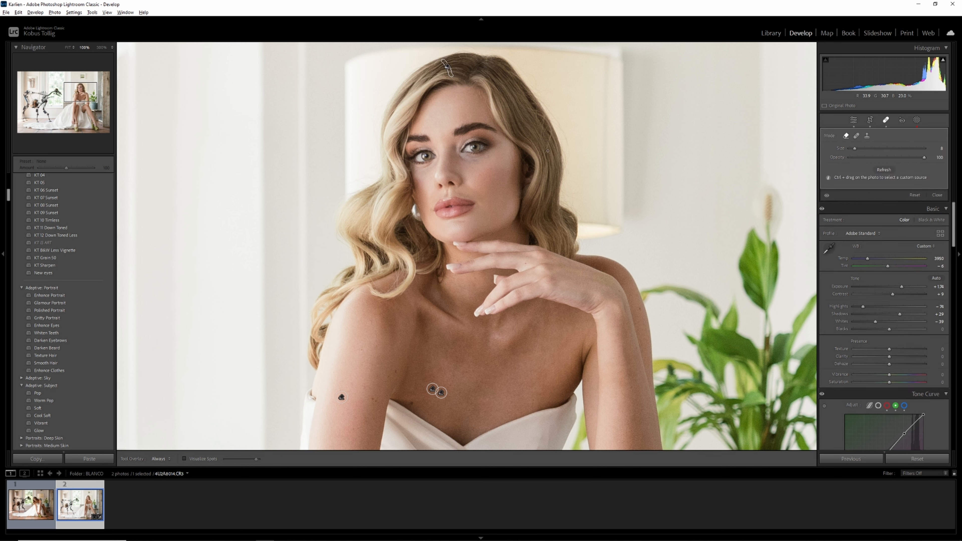
left_click_drag(547, 142, 550, 136)
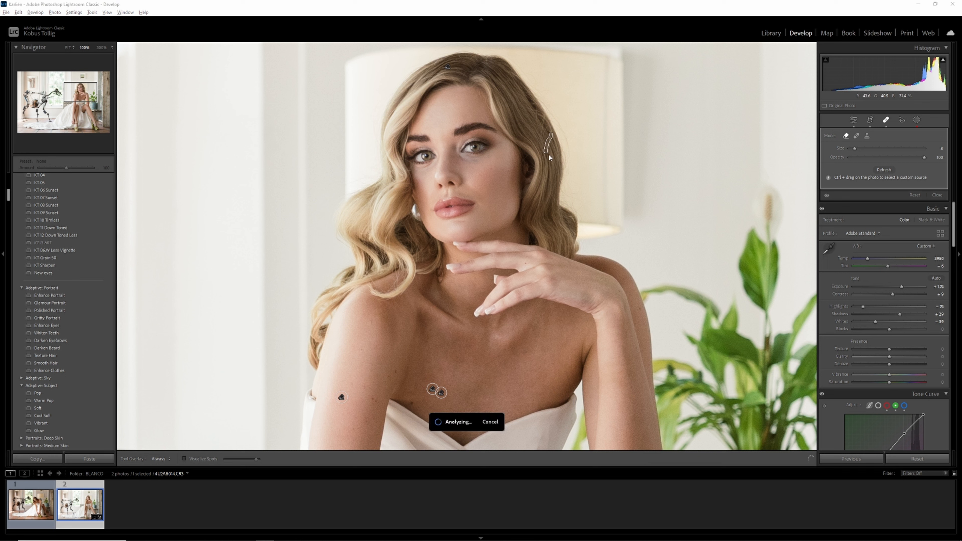
key("q")
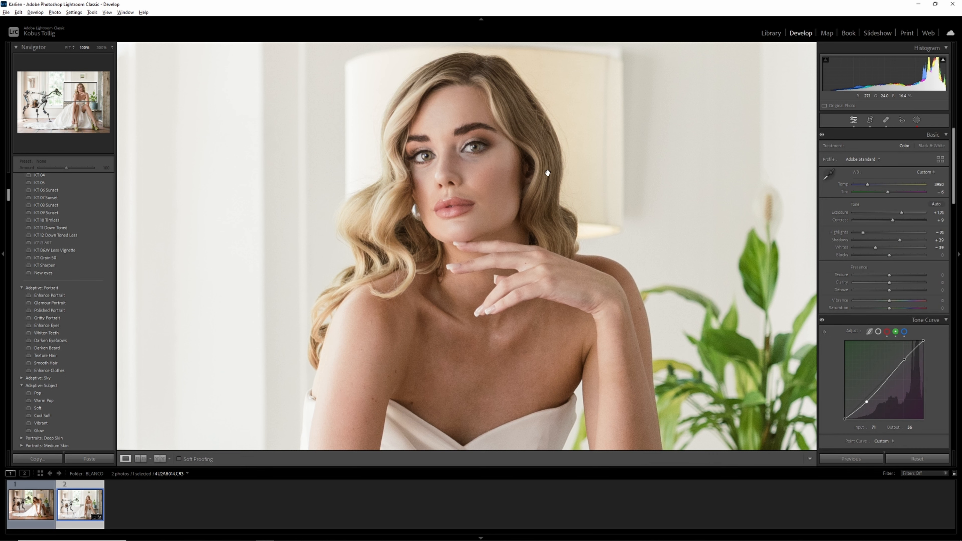
key("q")
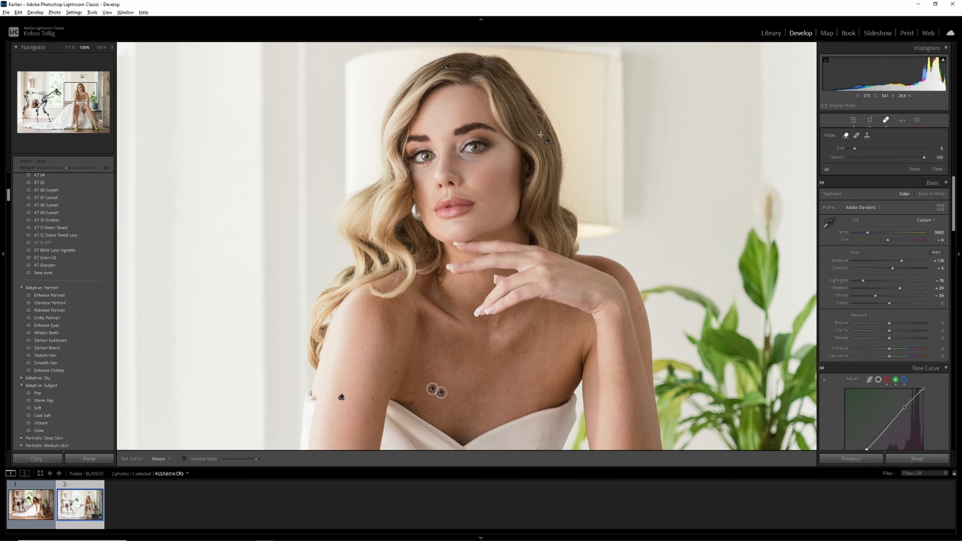
mouse_move(542, 128)
left_mouse_down()
mouse_move(541, 139)
mouse_move(537, 114)
left_mouse_up()
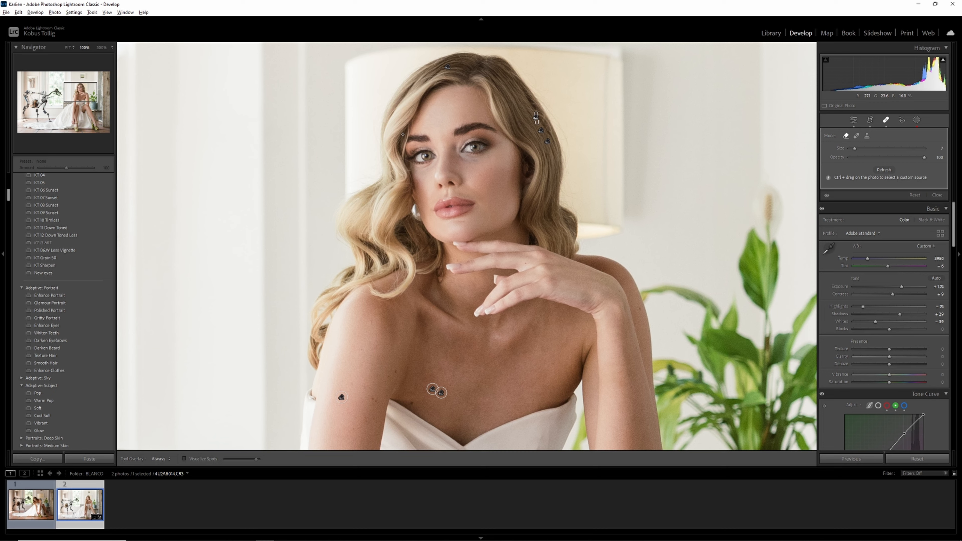
Remove the stray hairs along the temple beside the eyebrow, and undo the last small correction near the eye.
left_click(102, 48)
left_click_drag(404, 117, 600, 430)
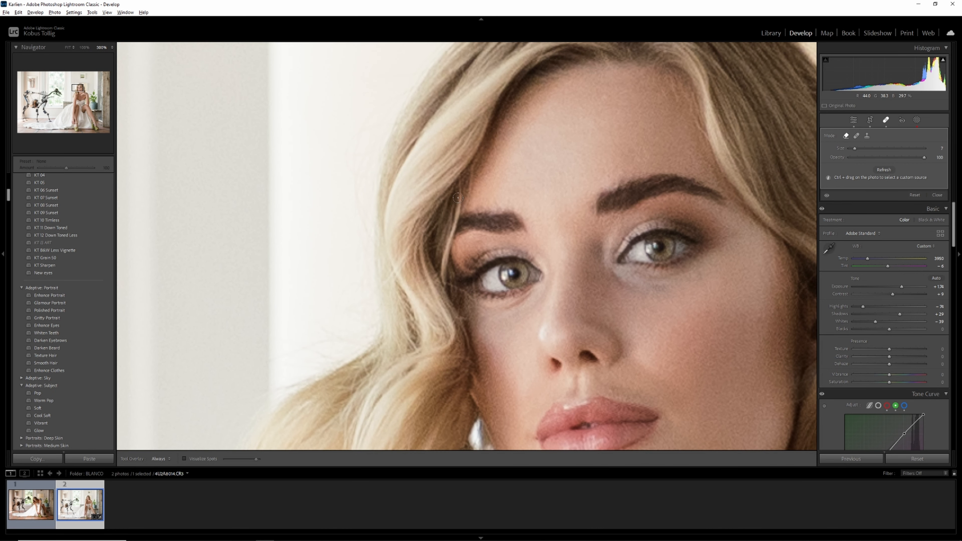
left_click_drag(459, 196, 446, 288)
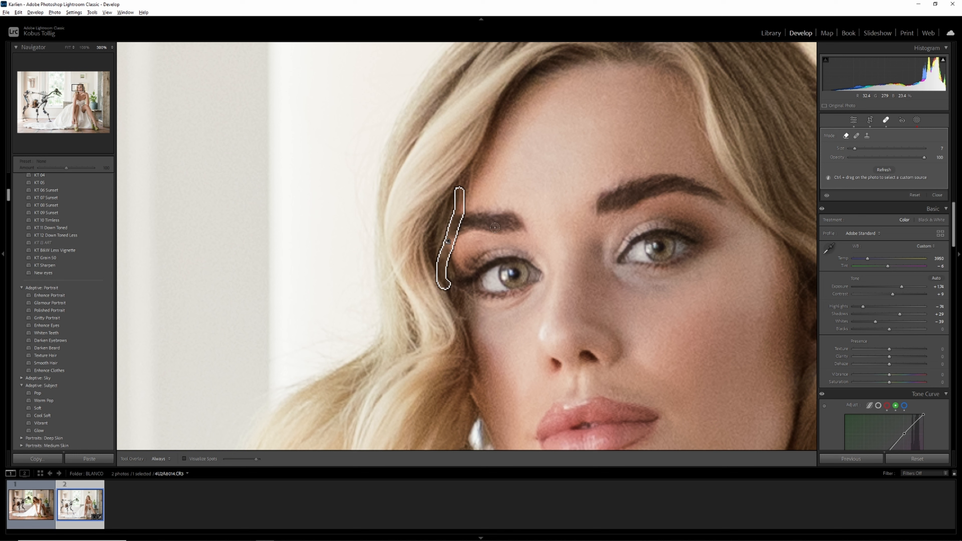
key("q")
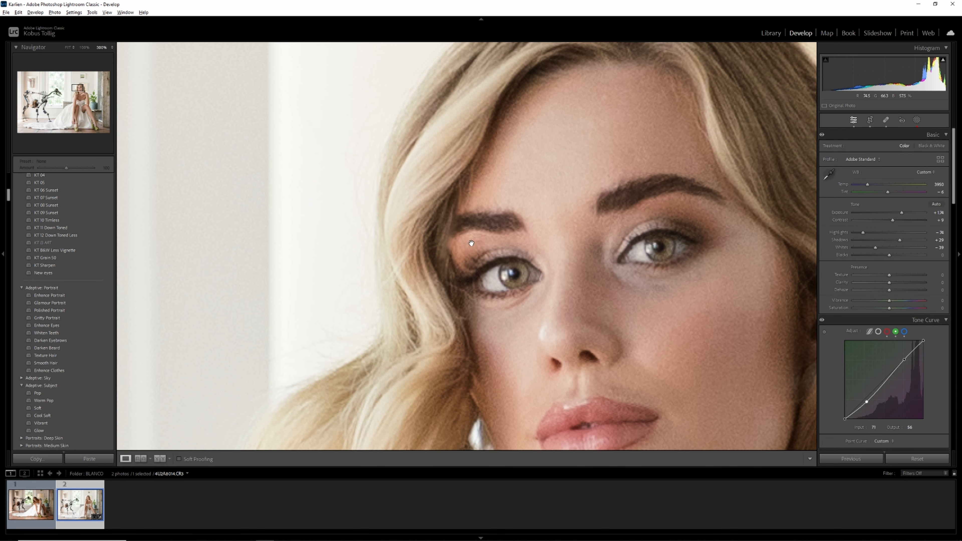
key("q")
left_click_drag(469, 204, 474, 181)
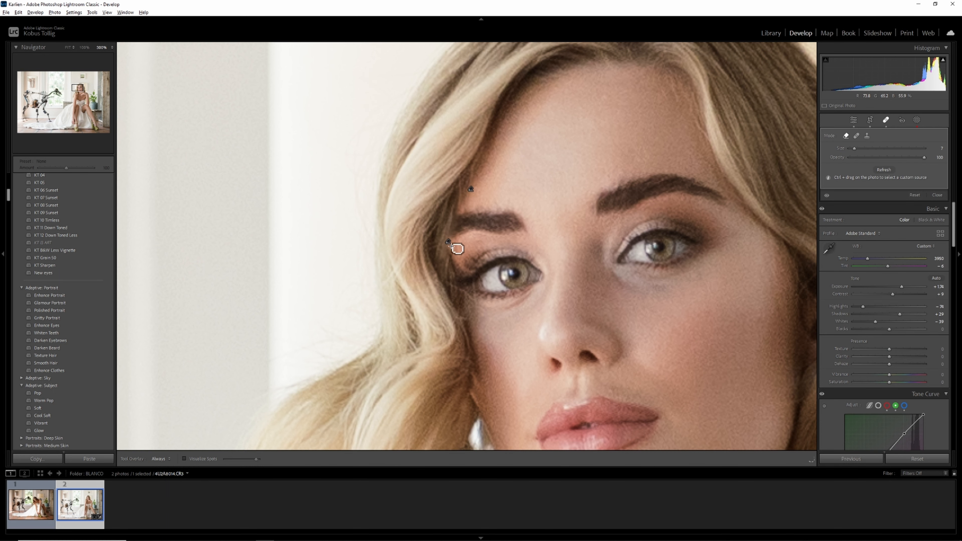
key("q")
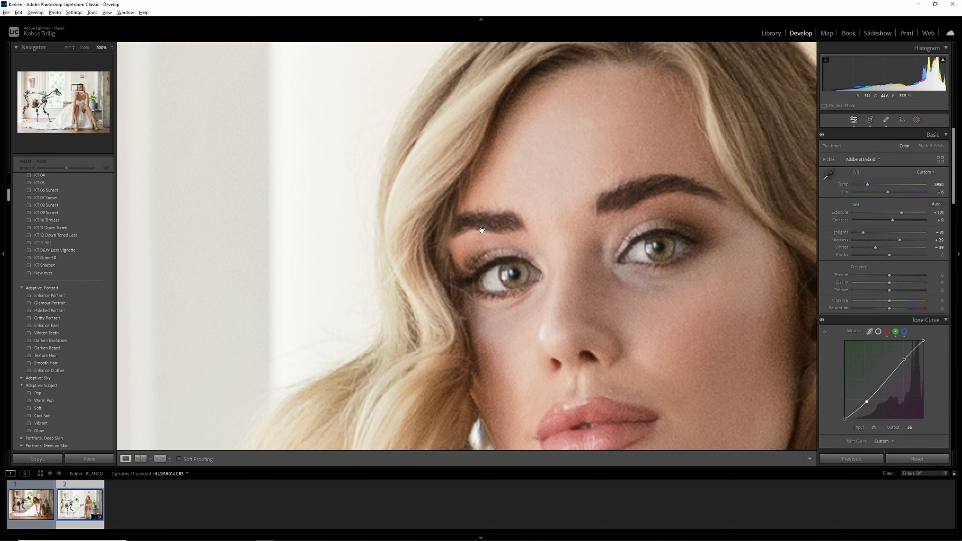
key("ctrl+z")
Remove the stray hairs below the outer corner of the eye beside the hair.
left_click(478, 243)
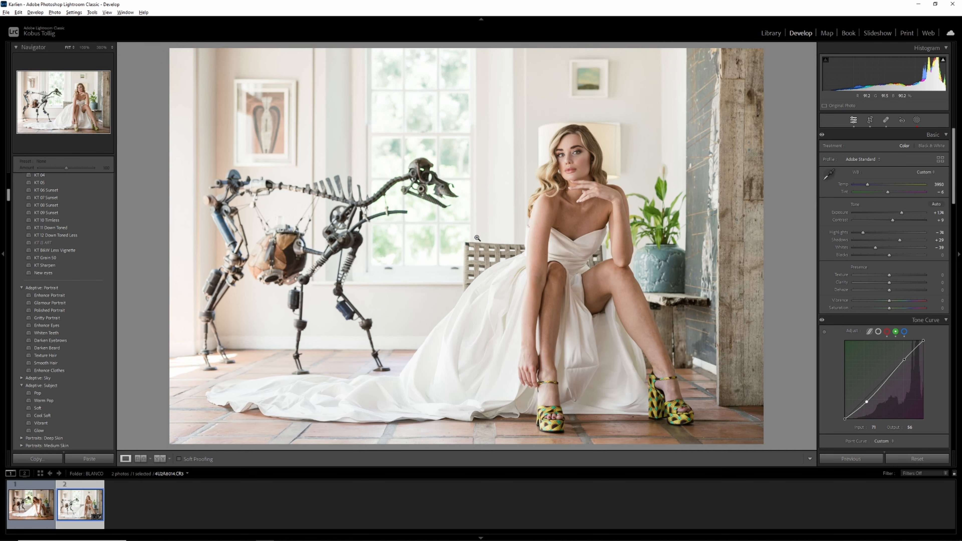
left_click(53, 47)
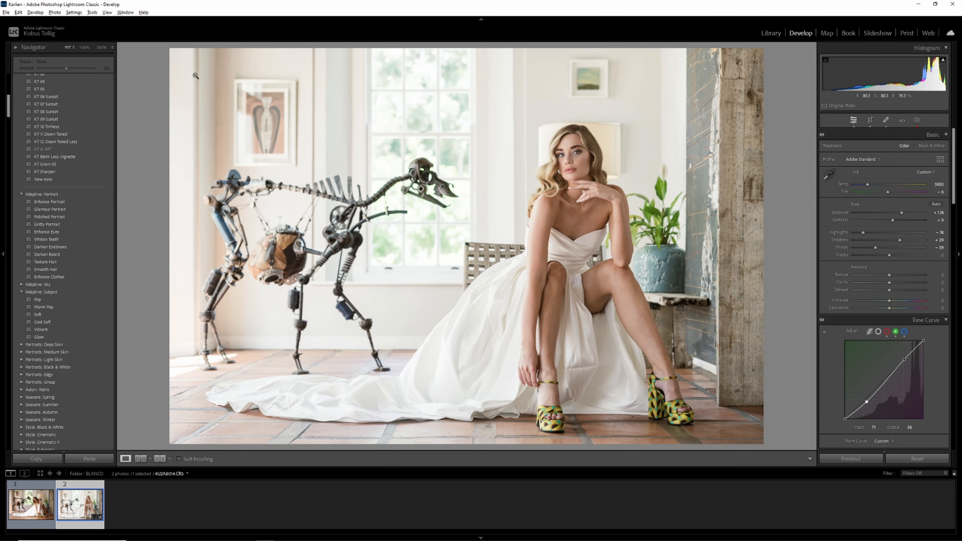
left_click(83, 47)
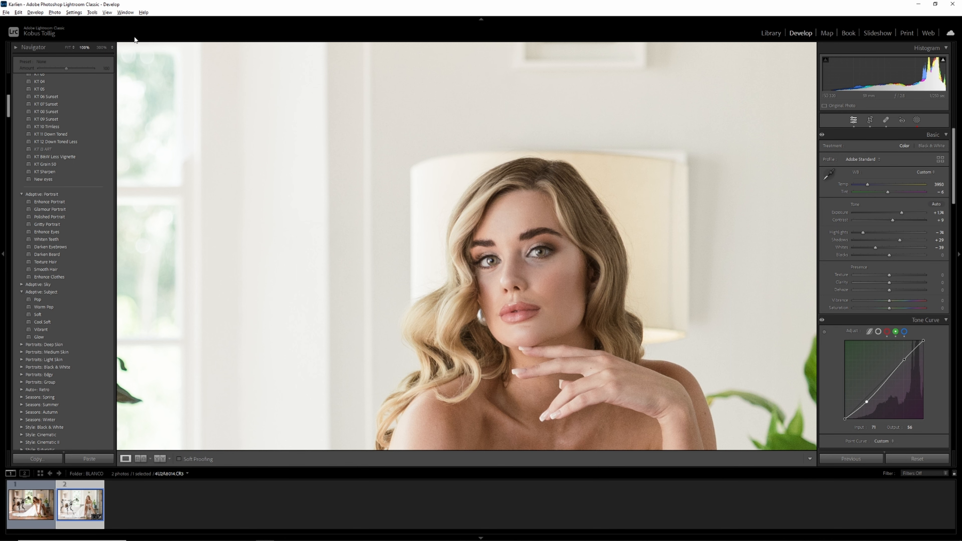
left_click(101, 47)
key("q")
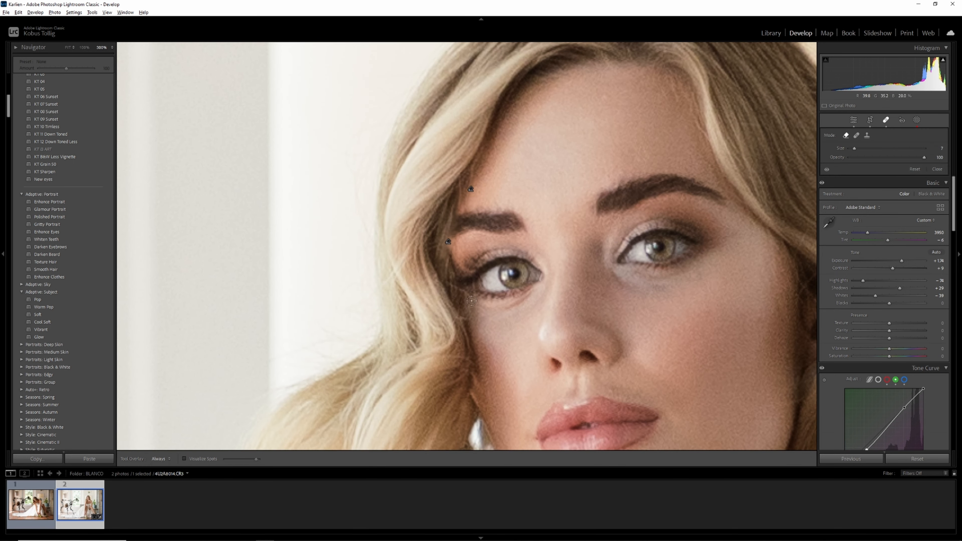
mouse_move(463, 294)
left_mouse_down()
mouse_move(451, 287)
mouse_move(474, 300)
left_mouse_up()
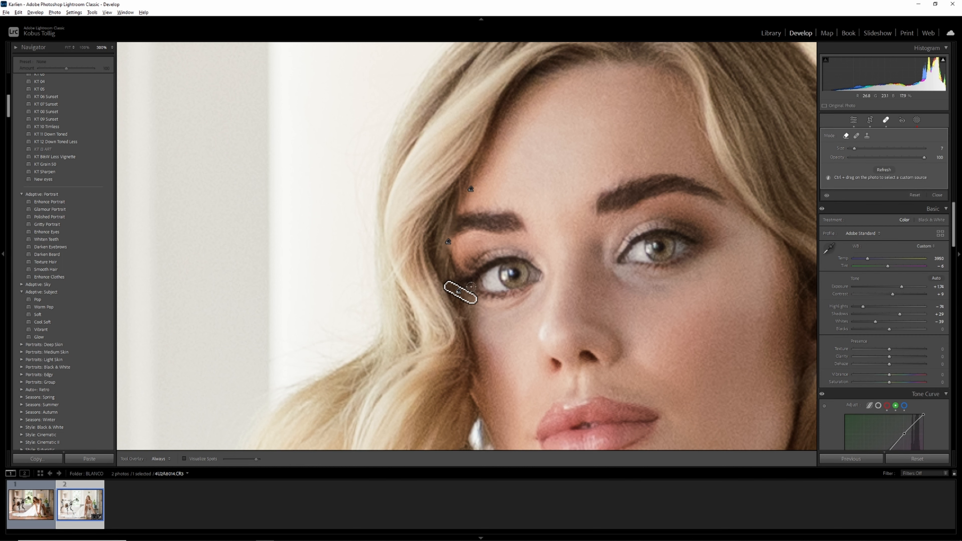
Remove the remaining stray hair beside the outer corner of the eye and review the retouched portrait.
key("q")
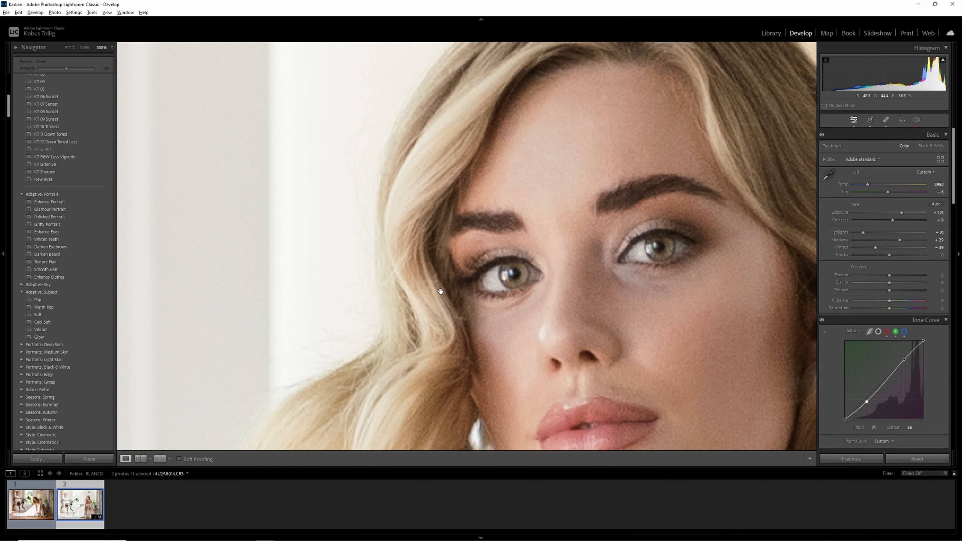
key("q")
mouse_move(476, 301)
left_mouse_down()
mouse_move(477, 309)
mouse_move(470, 287)
left_mouse_up()
key("q")
left_click(509, 265)
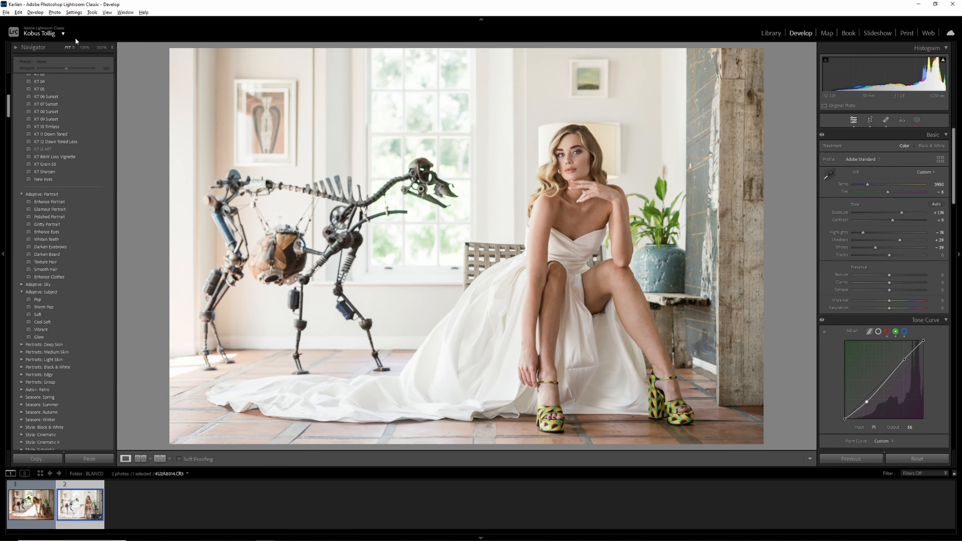
left_click(84, 47)
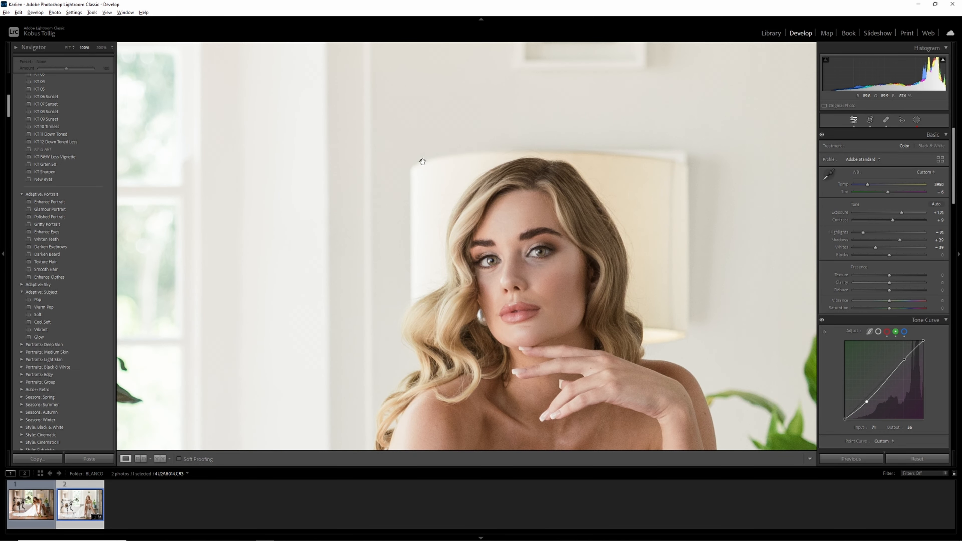
left_click(422, 162)
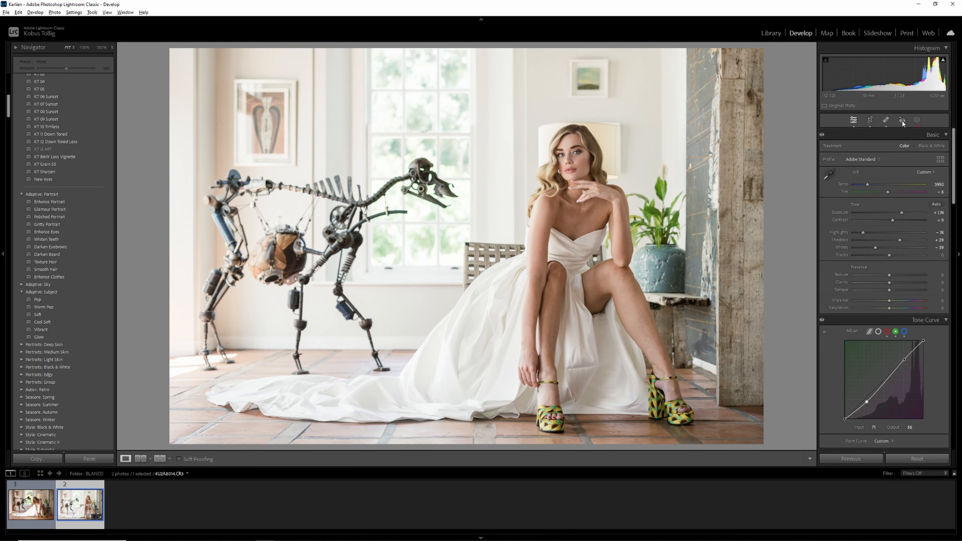
Add a subtracting brush to the Facial Skin mask and show the mask overlay on the bride's face.
left_click(917, 120)
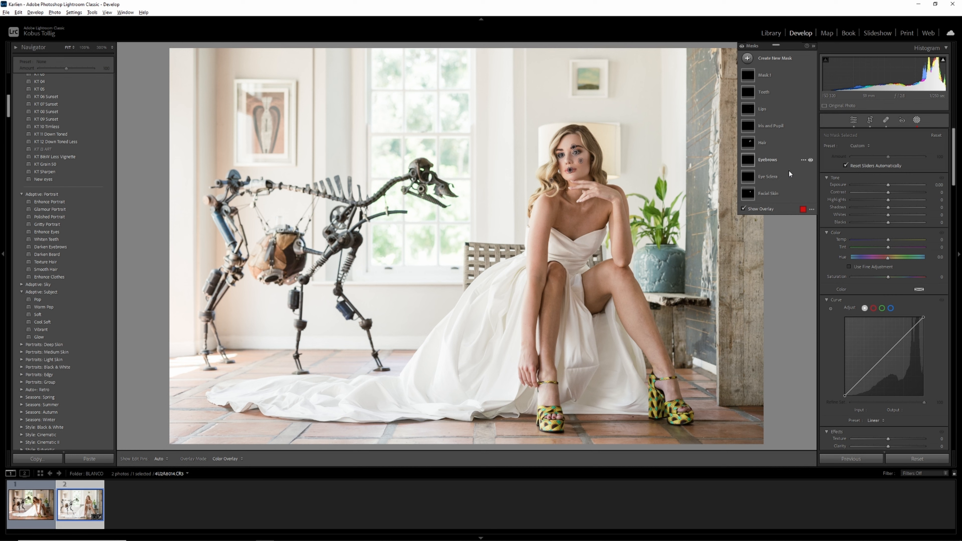
left_click(750, 198)
key("o")
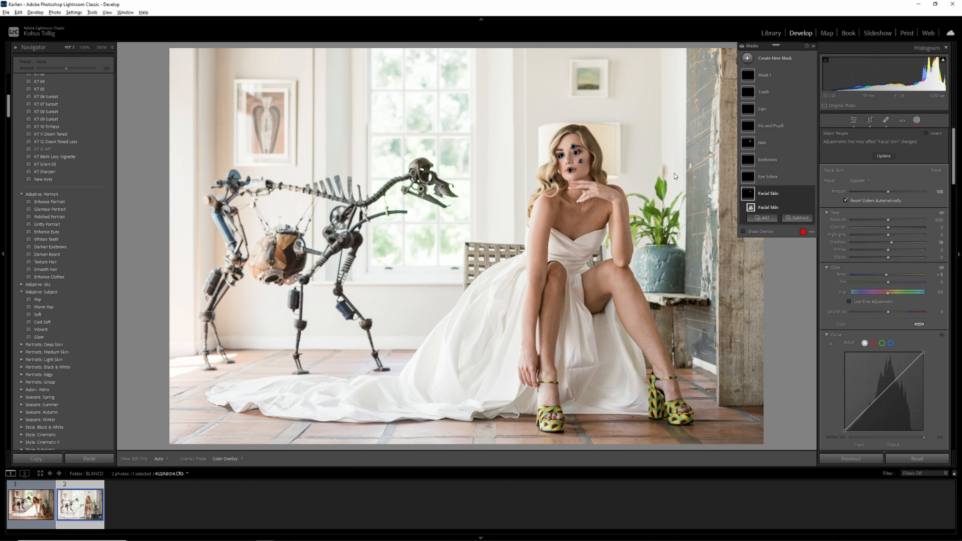
left_click(662, 155)
left_click_drag(519, 128, 603, 133)
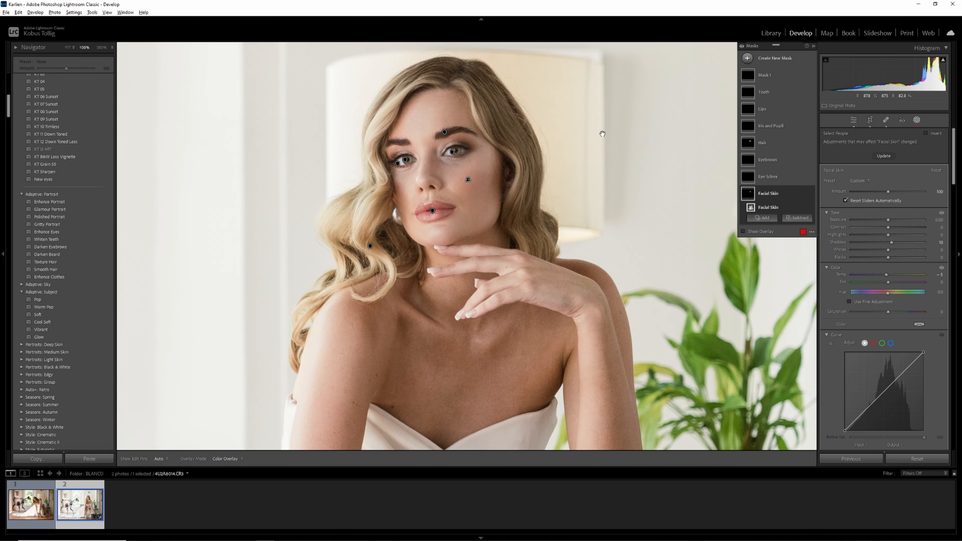
left_click(798, 219)
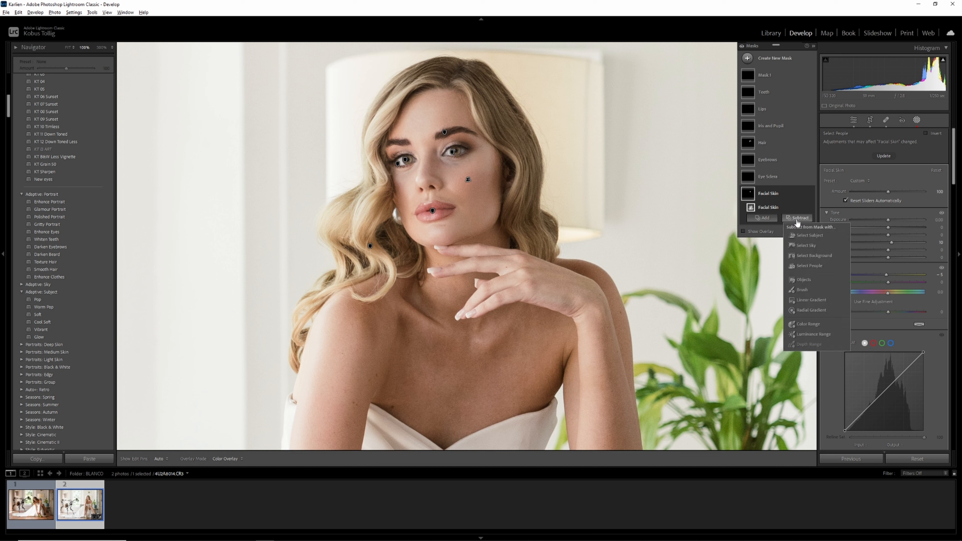
left_click(802, 289)
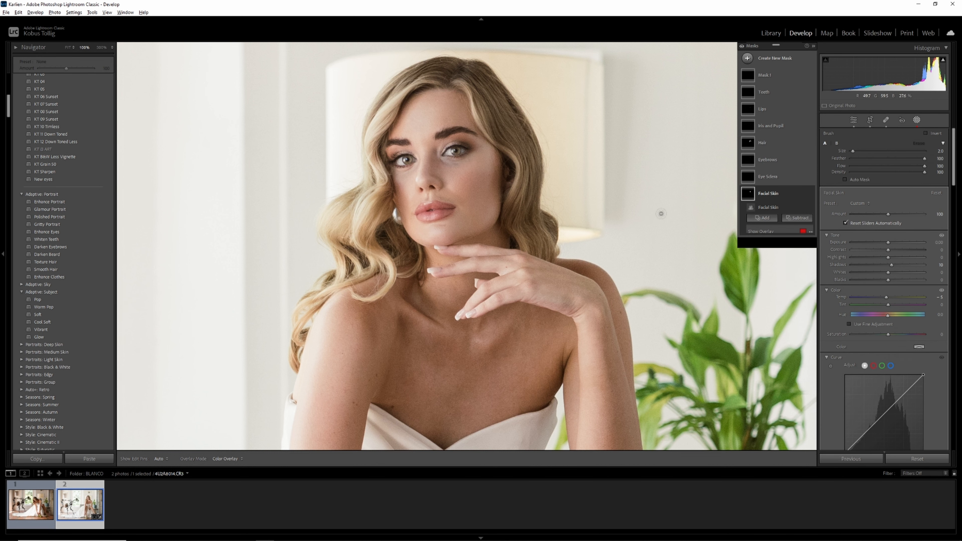
key("o")
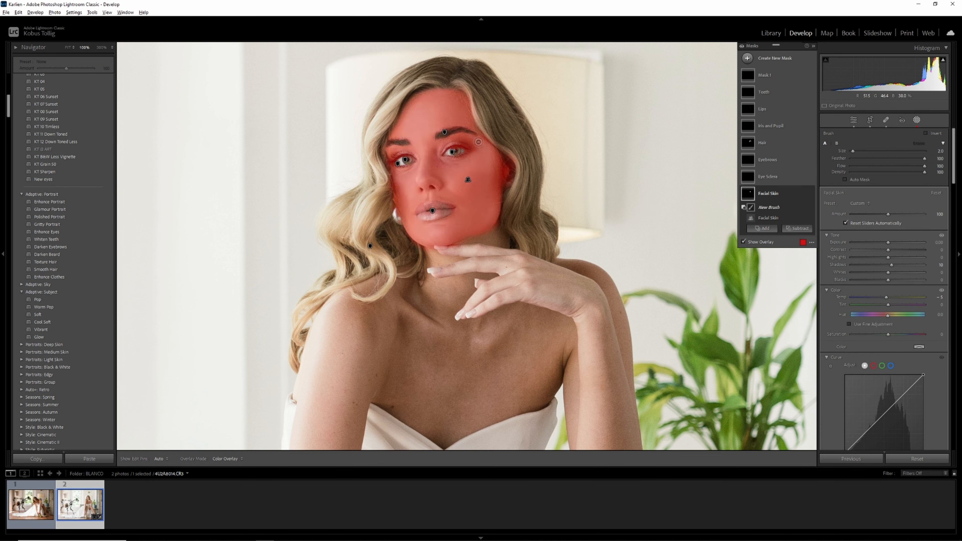
Brush the eyes, eyebrows, lips and the hair edge beside the ear out of the Facial Skin mask, and close masking.
mouse_move(468, 150)
left_mouse_down()
mouse_move(442, 154)
mouse_move(447, 144)
mouse_move(468, 147)
mouse_move(445, 154)
mouse_move(465, 148)
left_mouse_up()
mouse_move(402, 156)
left_mouse_down()
mouse_move(390, 162)
mouse_move(407, 164)
mouse_move(389, 143)
left_mouse_up()
mouse_move(451, 133)
left_mouse_down()
mouse_move(437, 134)
mouse_move(473, 131)
left_mouse_up()
left_click_drag(445, 206, 423, 211)
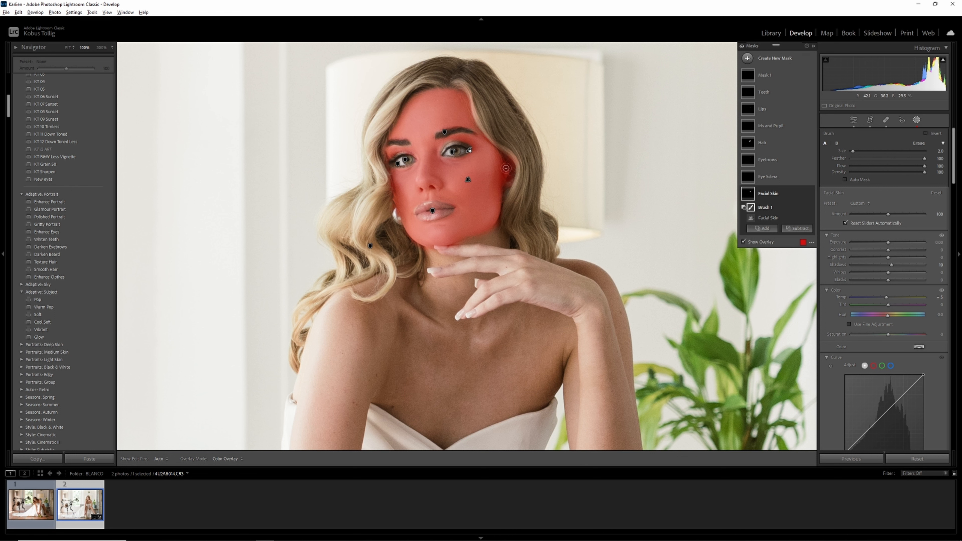
mouse_move(508, 178)
left_mouse_down()
mouse_move(507, 151)
mouse_move(516, 183)
left_mouse_up()
key("space")
left_click(517, 175)
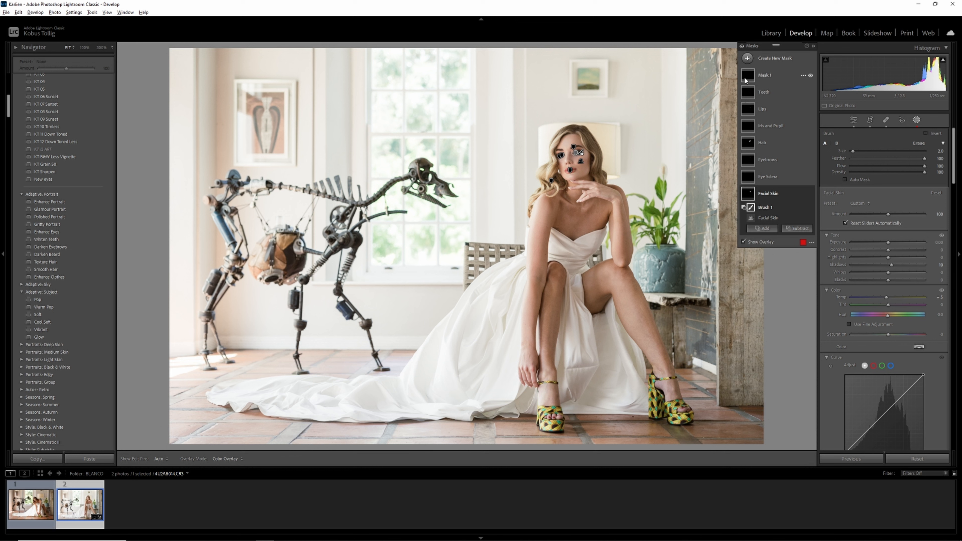
left_click(920, 122)
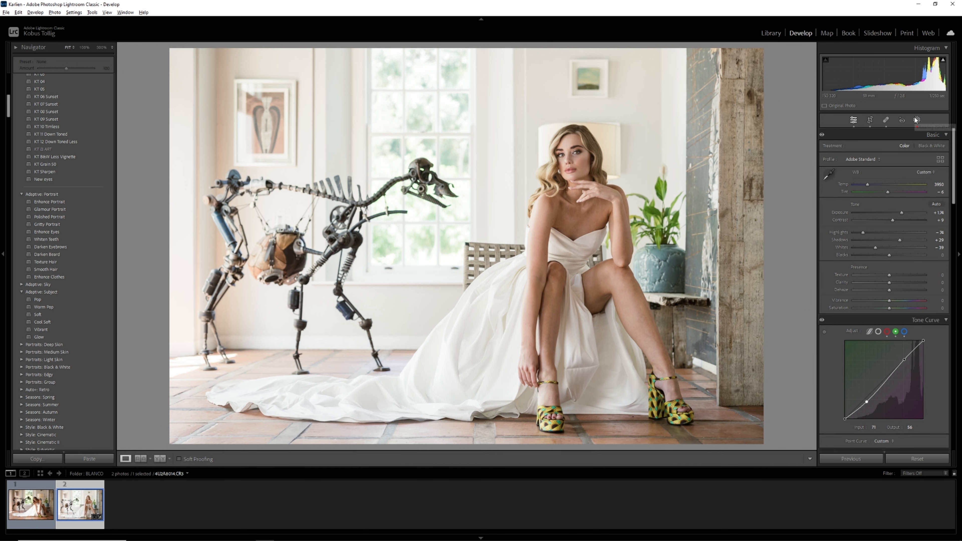
Create a new people mask that covers only the bride's body skin.
left_click(918, 121)
left_click(748, 58)
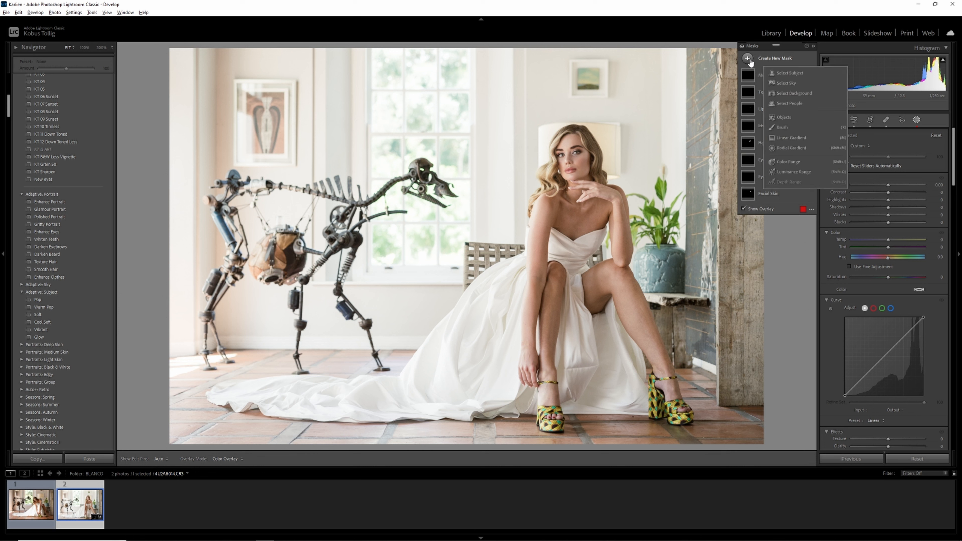
left_click(791, 103)
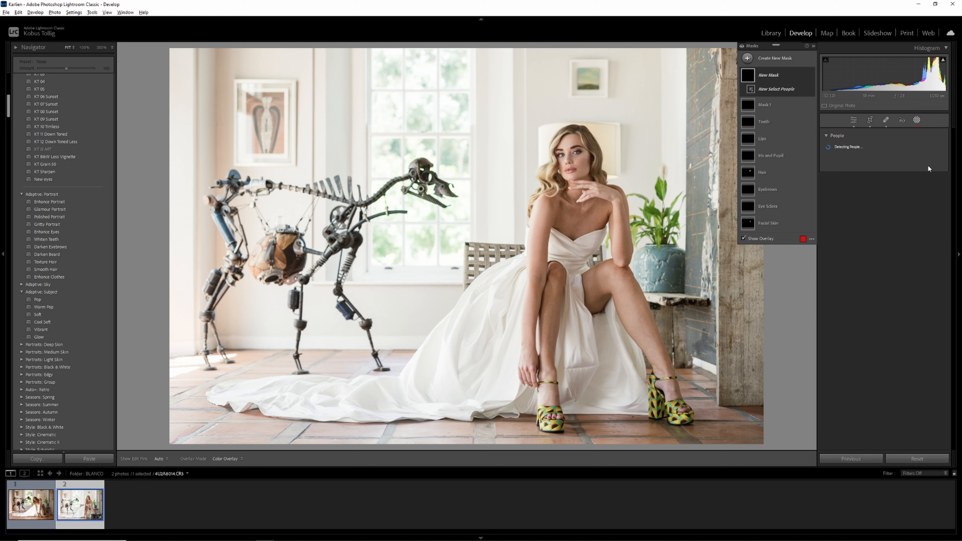
left_click(834, 150)
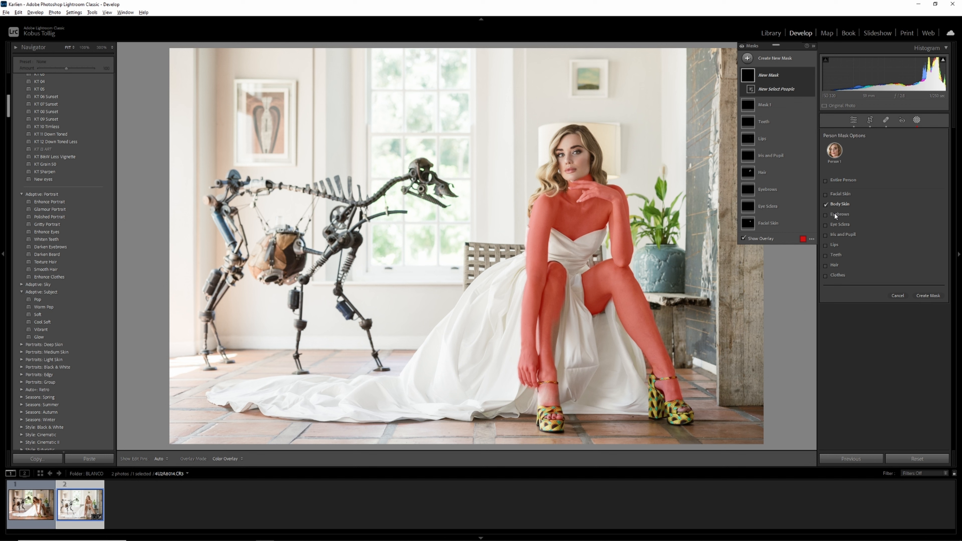
left_click(928, 296)
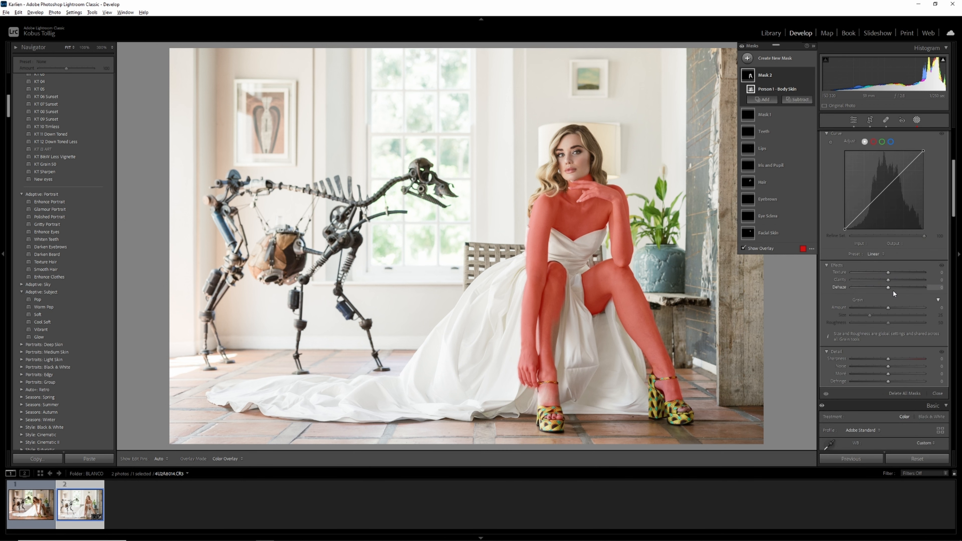
Lower Texture to about -10 and Clarity to about -28 on the body skin mask, and check the skin up close.
left_click_drag(890, 279, 880, 279)
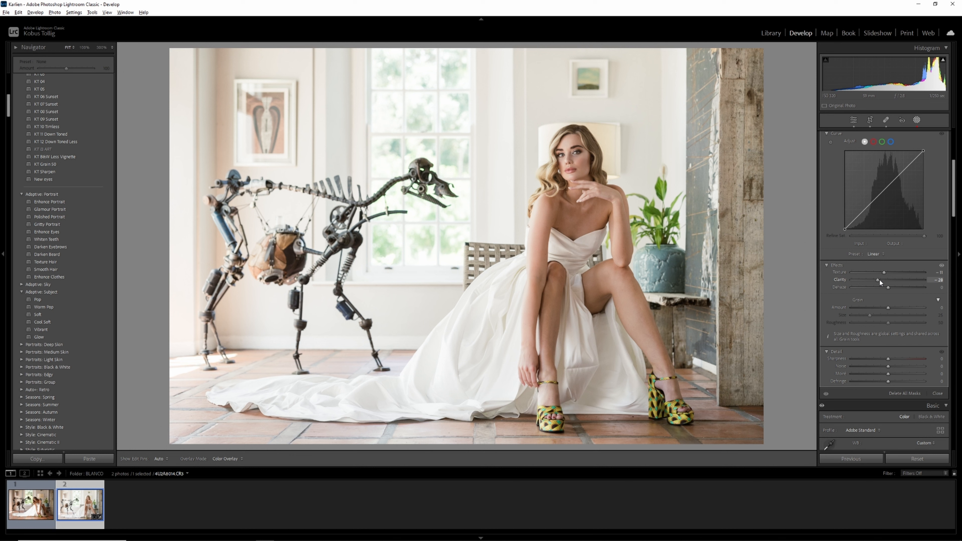
left_click(918, 120)
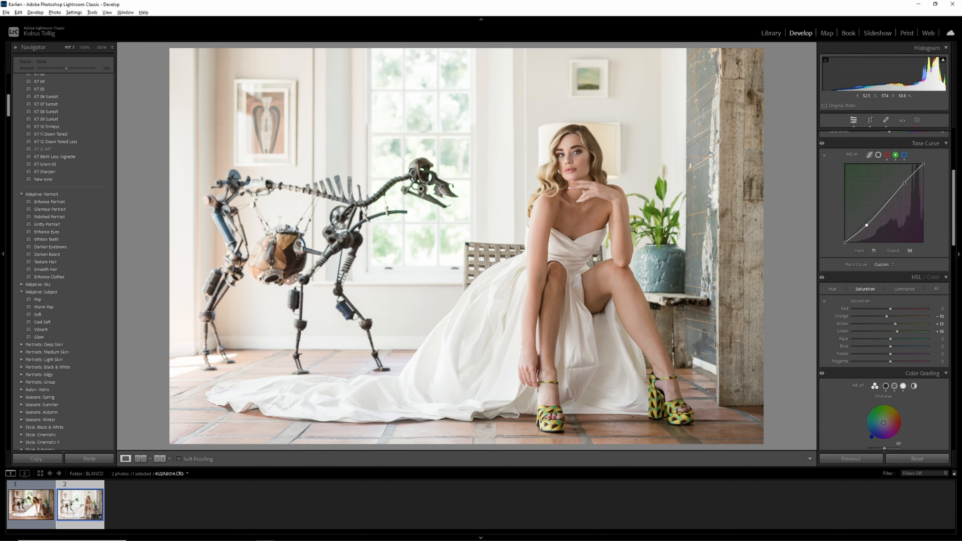
left_click(589, 164)
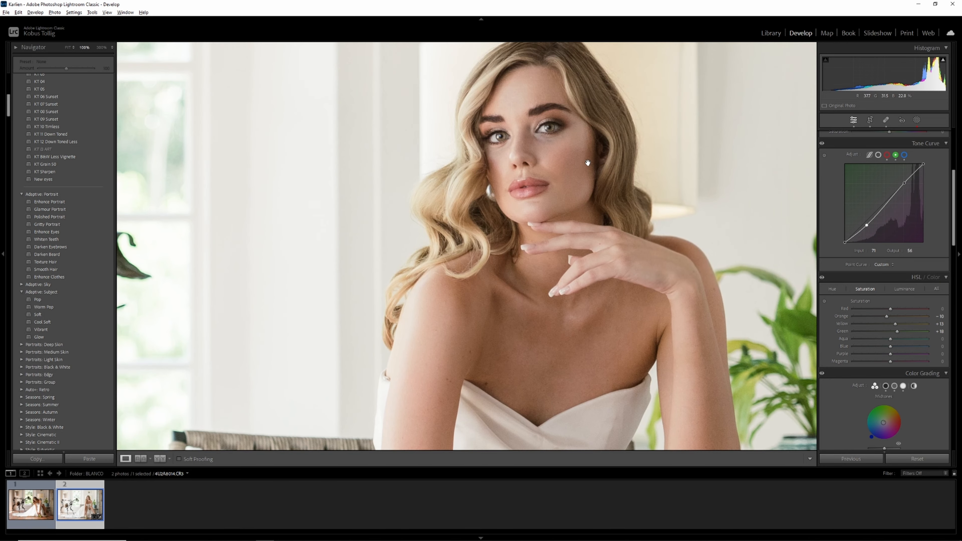
left_click(588, 163)
Set the sharpening Masking to 82, using the black-and-white mask preview to limit sharpening to the edges.
scroll(878, 253, "down", 8)
scroll(878, 253, "down", 2)
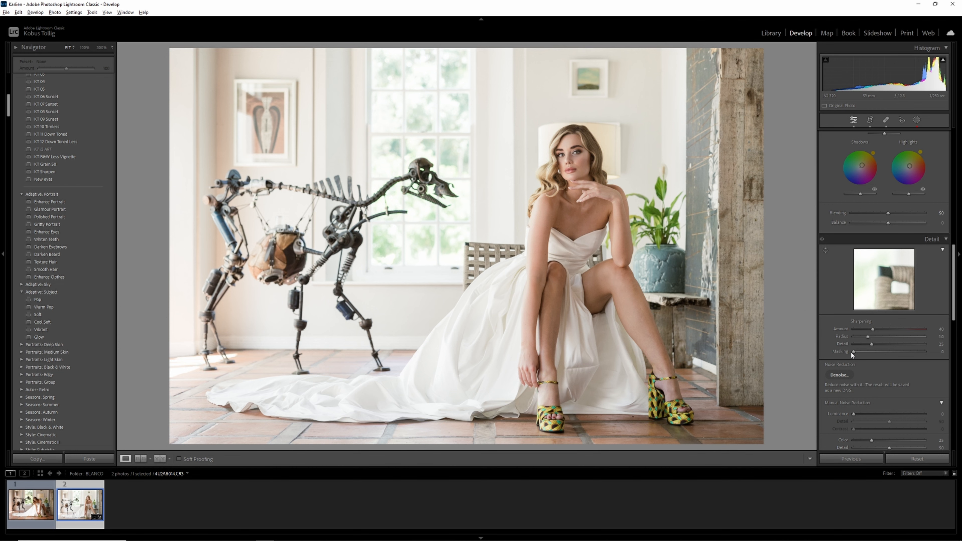
key("alt")
left_click_drag(854, 352, 913, 353)
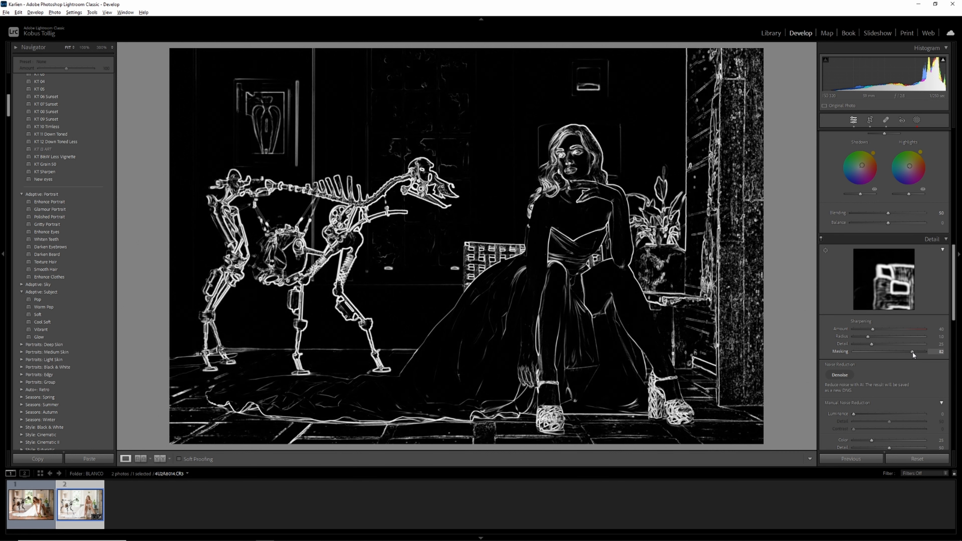
left_click_drag(912, 353, 913, 353)
Set the sharpening Amount to 65 while judging the effect on the bride's face at 100%.
left_click(564, 138)
left_click(581, 152)
left_click(581, 151)
key("alt")
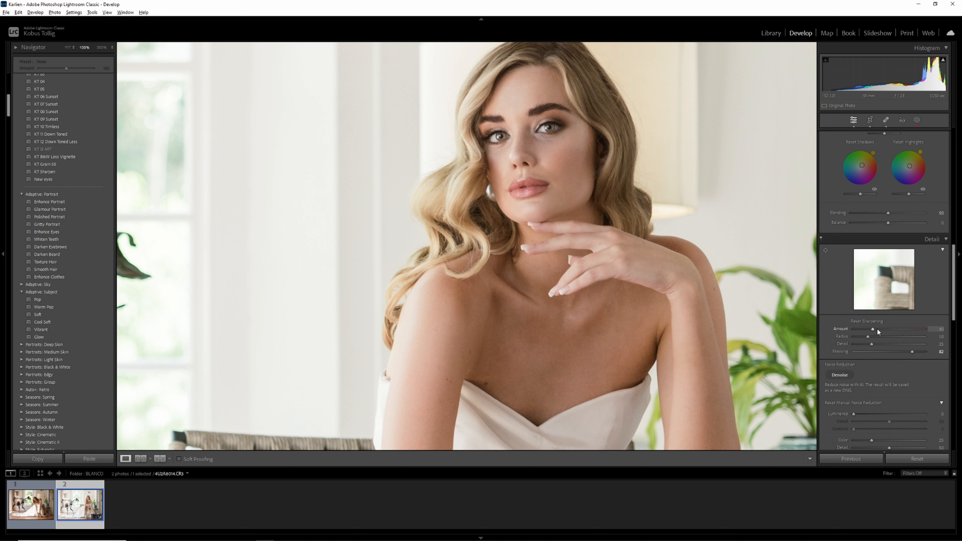
left_click_drag(874, 329, 874, 329)
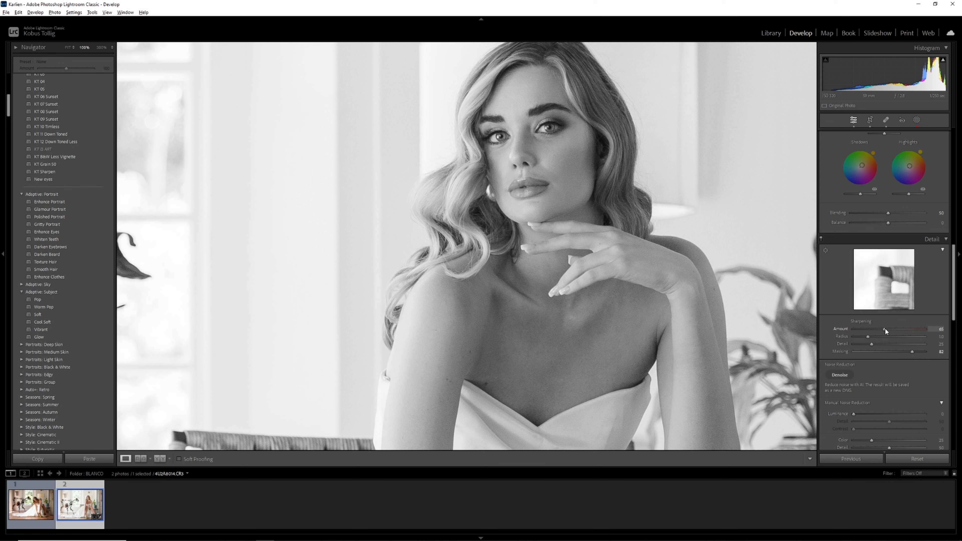
left_click(525, 129)
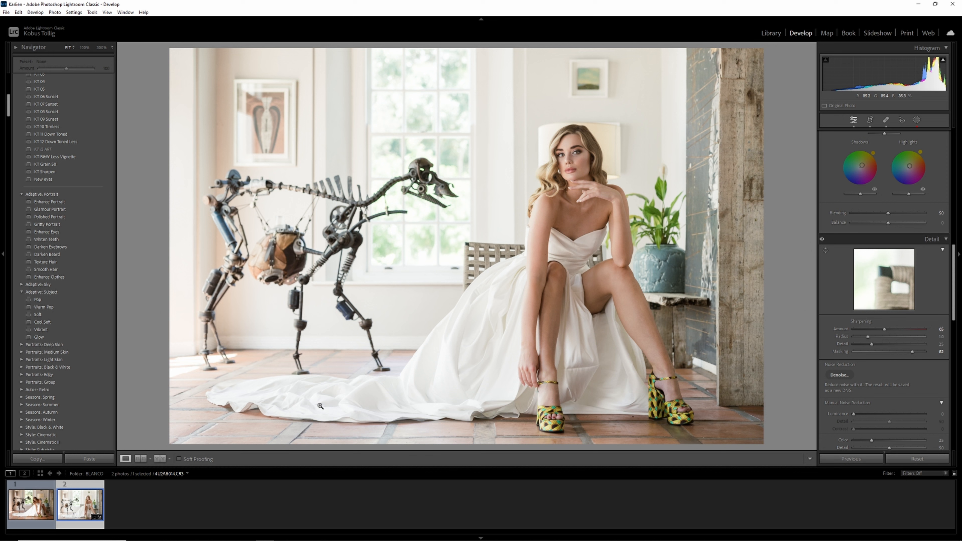
Add a linear gradient mask rising from the floor, with Exposure at about -0.31 and Temp at about 15.
key("shift+w")
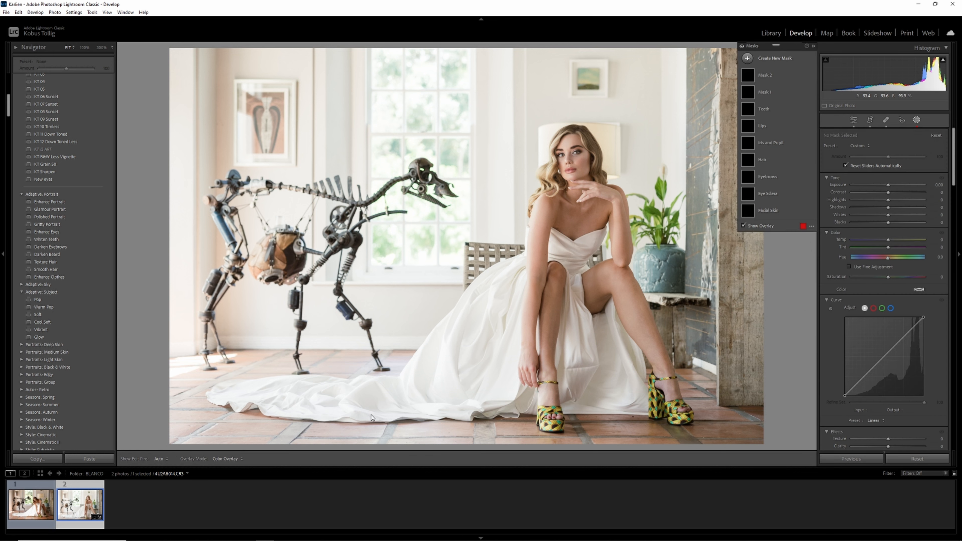
left_click_drag(371, 412, 379, 355)
left_click_drag(891, 193, 887, 198)
left_click_drag(891, 247, 895, 248)
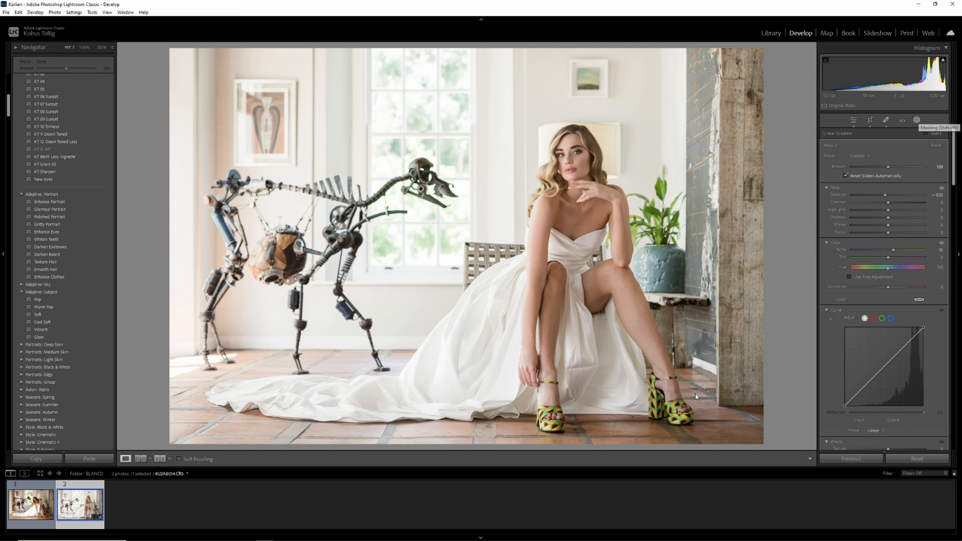
left_click(917, 120)
scroll(905, 272, "down", 5)
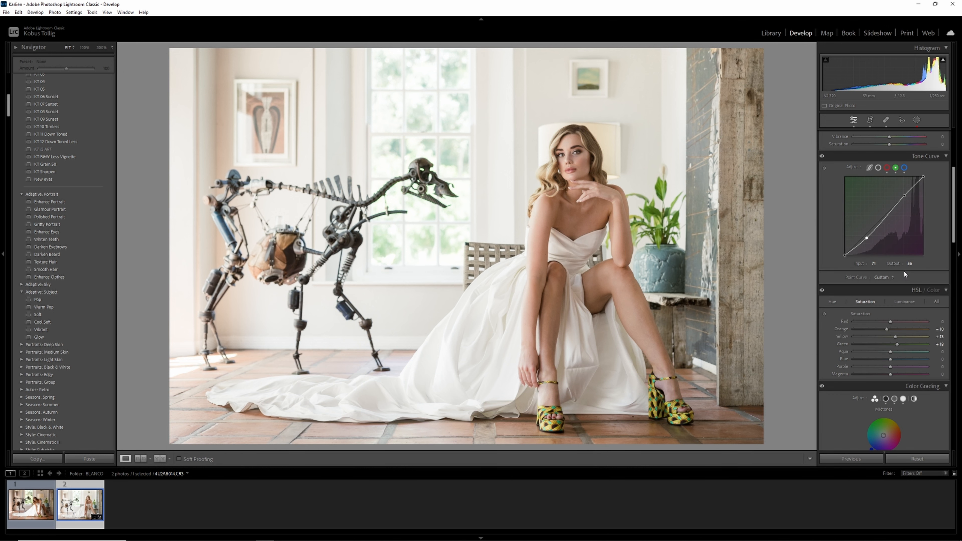
Create an Objects mask over the patterned high heel nearest the wooden post.
left_click(918, 119)
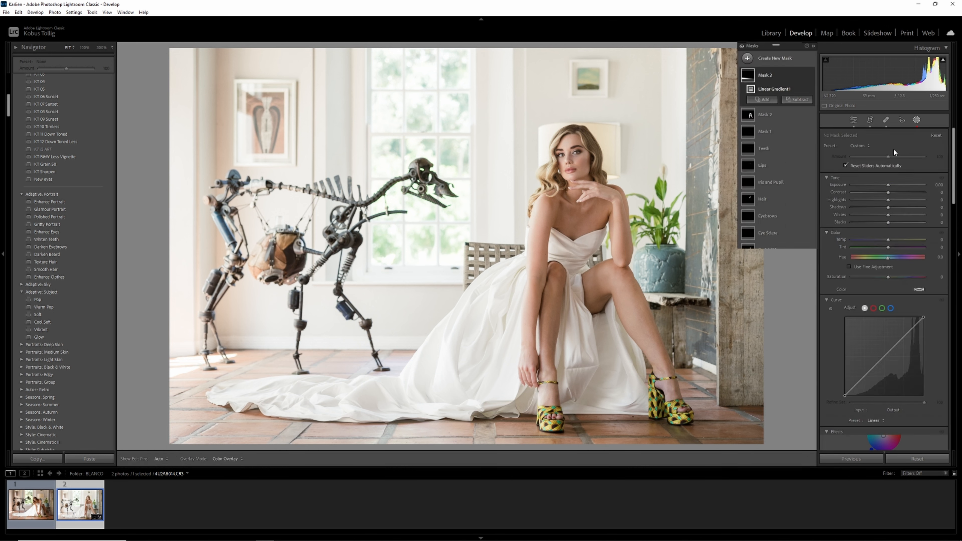
left_click(747, 58)
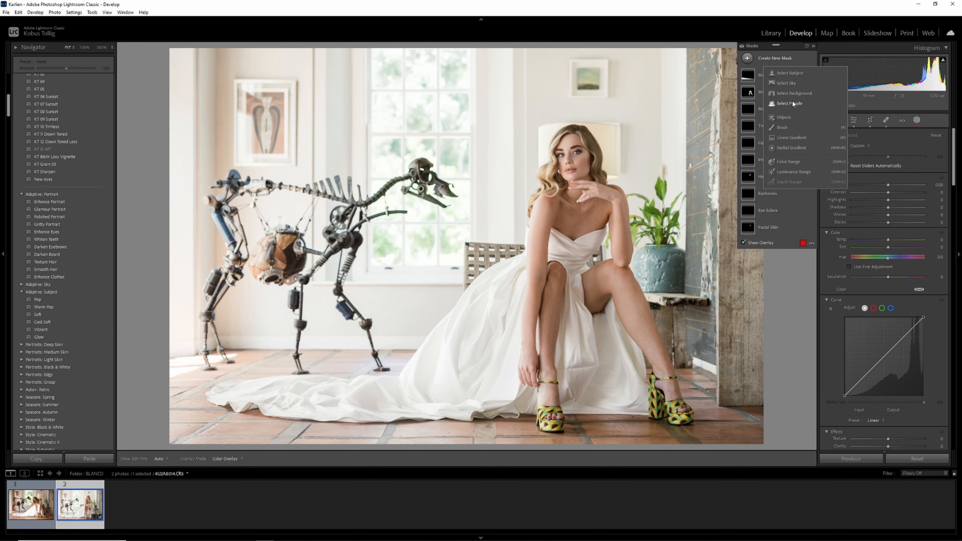
left_click(784, 118)
mouse_move(682, 415)
left_mouse_down()
mouse_move(655, 404)
mouse_move(658, 385)
mouse_move(652, 415)
left_mouse_up()
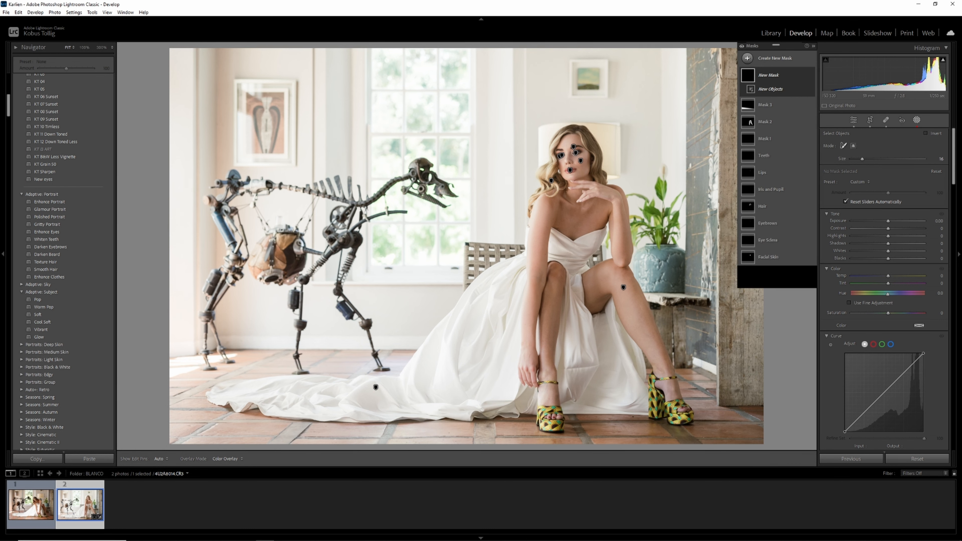
Add the other patterned high heel to the object mask and set the mask's Saturation to 28.
left_click(766, 100)
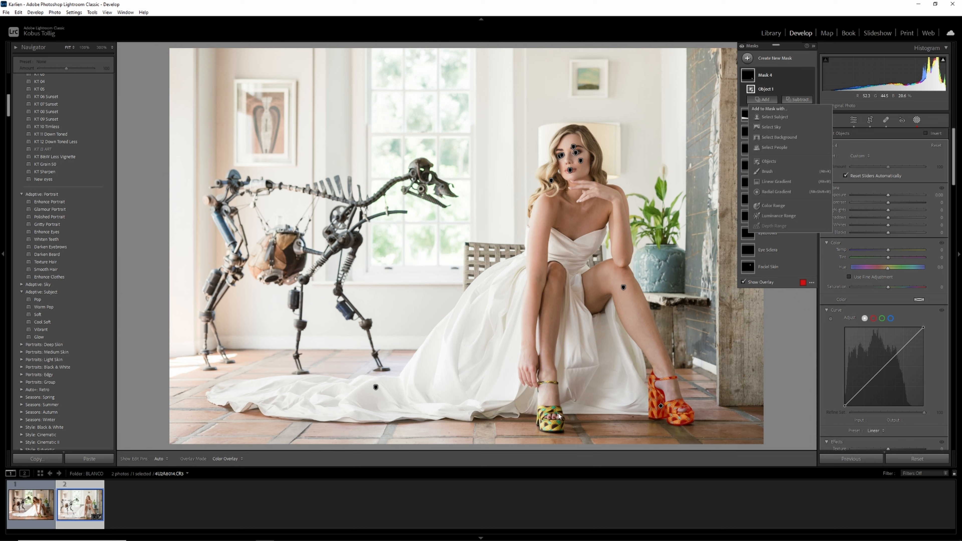
left_click(774, 161)
left_click(554, 417)
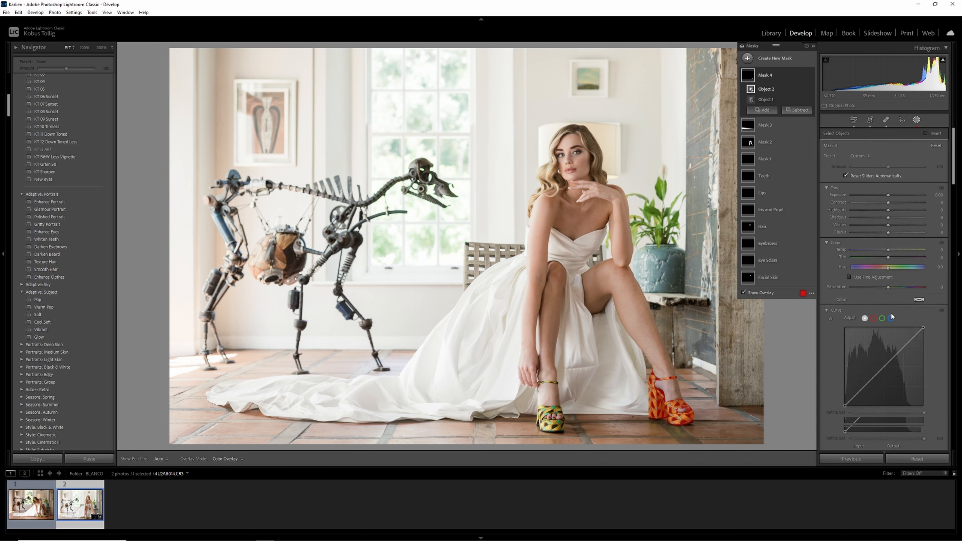
left_click_drag(889, 287, 891, 287)
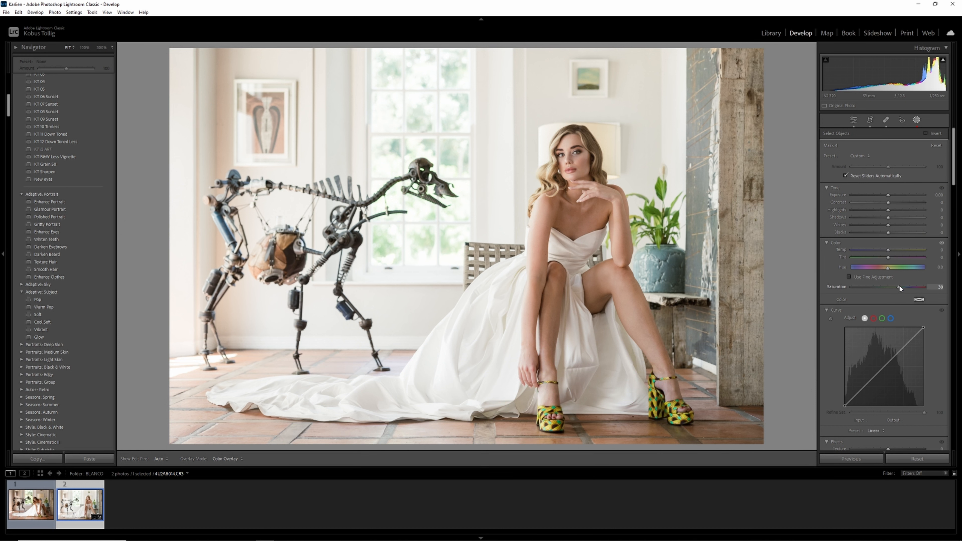
left_click_drag(899, 286, 899, 287)
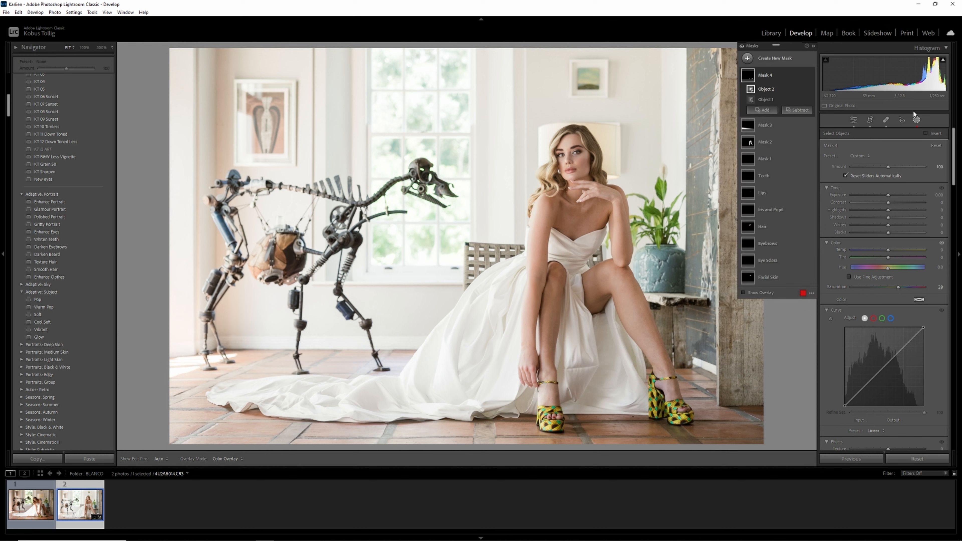
Close the masking tools and, in Photoshop, lasso the skeletal metal sculpture and run Generative Fill with the prompt "remove sculpture".
left_click(917, 120)
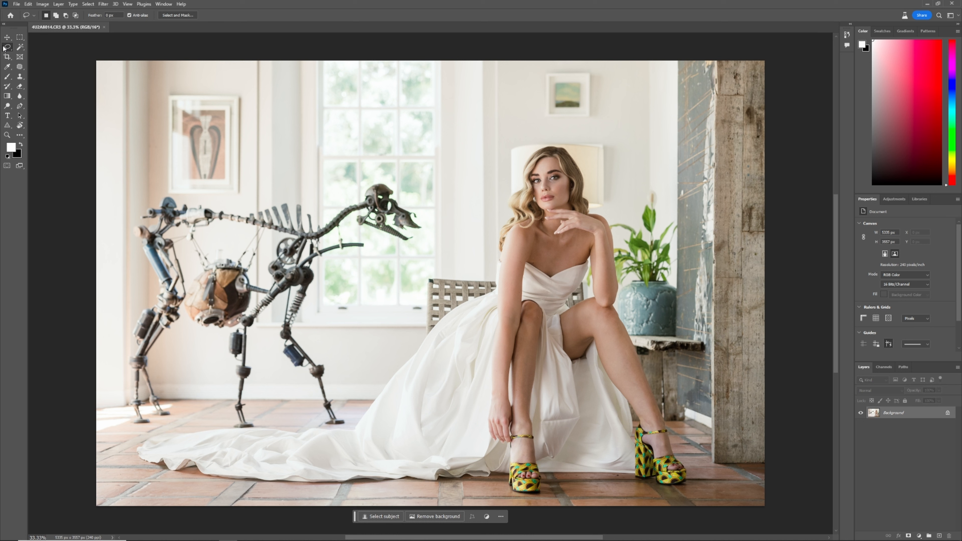
mouse_move(136, 247)
left_mouse_down()
mouse_move(150, 288)
mouse_move(116, 361)
mouse_move(121, 422)
mouse_move(143, 432)
mouse_move(173, 408)
mouse_move(159, 351)
mouse_move(195, 335)
mouse_move(223, 363)
mouse_move(230, 428)
mouse_move(255, 433)
mouse_move(247, 398)
mouse_move(257, 338)
mouse_move(276, 309)
mouse_move(276, 346)
mouse_move(334, 431)
mouse_move(348, 415)
mouse_move(302, 331)
mouse_move(324, 268)
mouse_move(378, 244)
mouse_move(358, 238)
mouse_move(425, 245)
mouse_move(427, 222)
mouse_move(396, 184)
mouse_move(368, 180)
mouse_move(327, 215)
mouse_move(303, 199)
mouse_move(157, 194)
mouse_move(137, 210)
mouse_move(135, 246)
left_mouse_up()
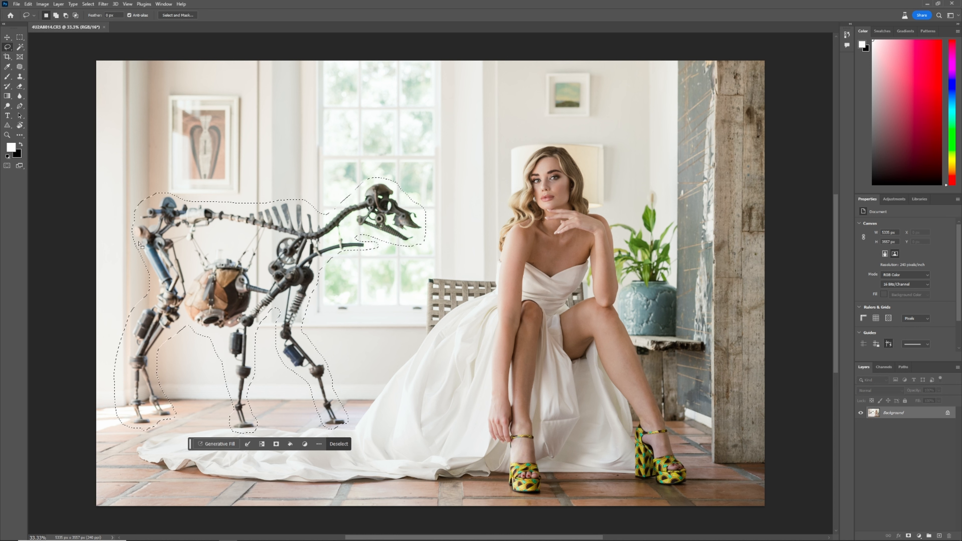
left_click(212, 446)
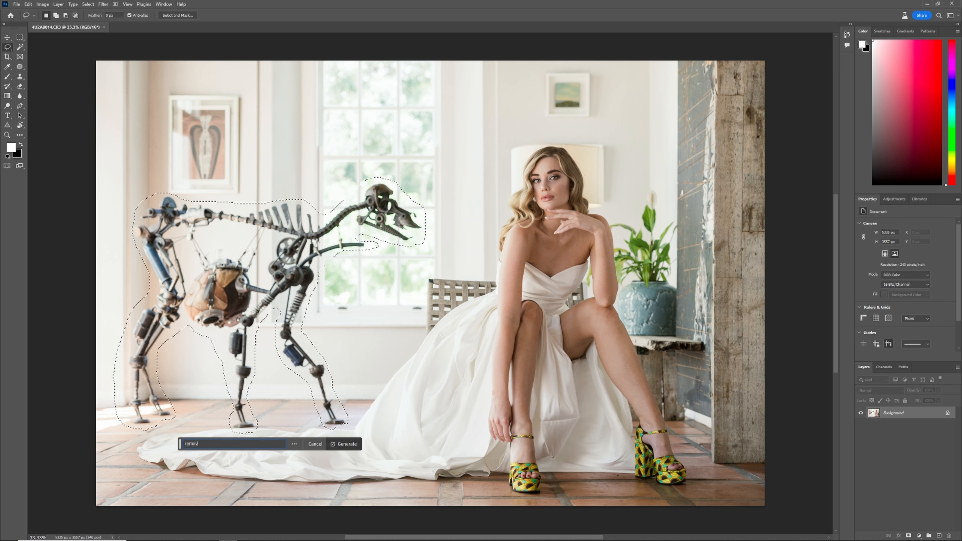
type("sculpture")
left_click(343, 444)
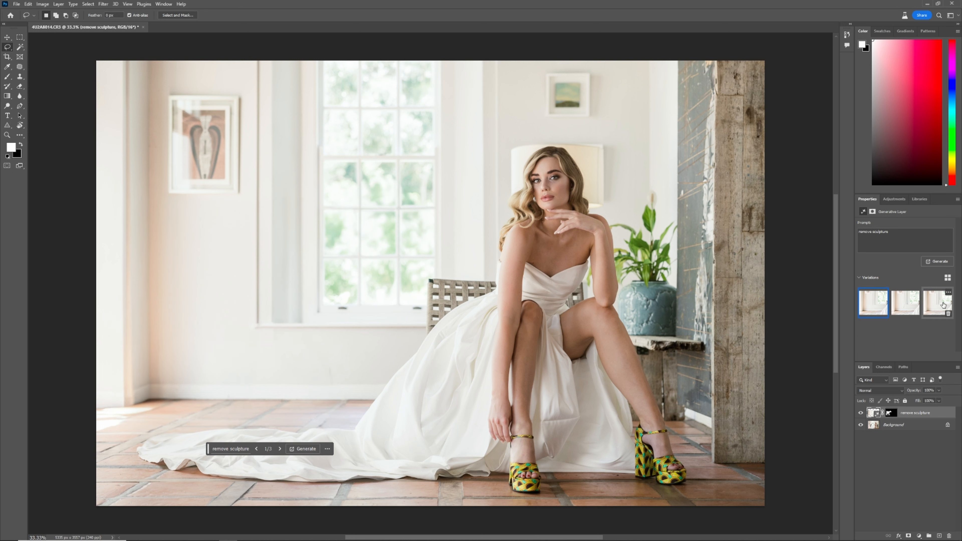
Compare the generated sculpture-removal variations, keep the first one, and flatten the image.
left_click(909, 306)
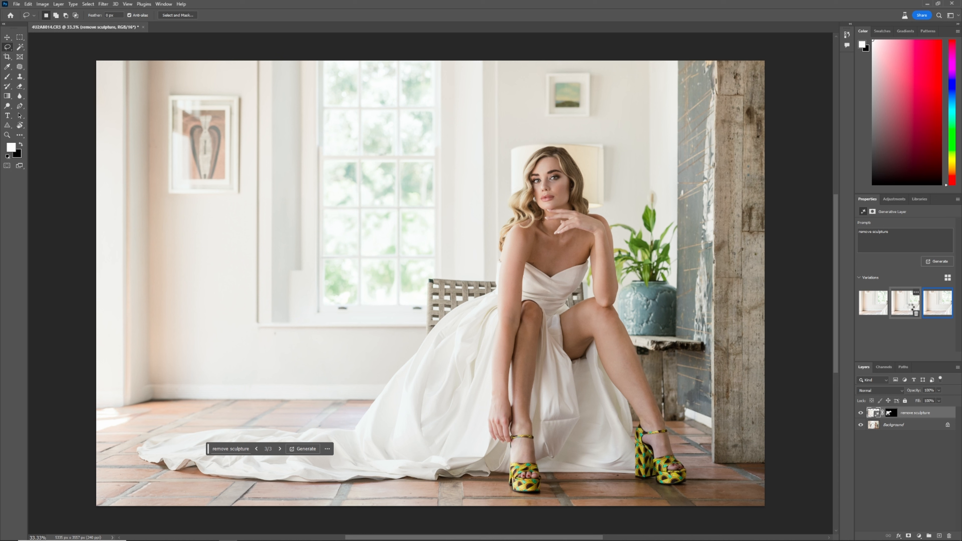
left_click(871, 305)
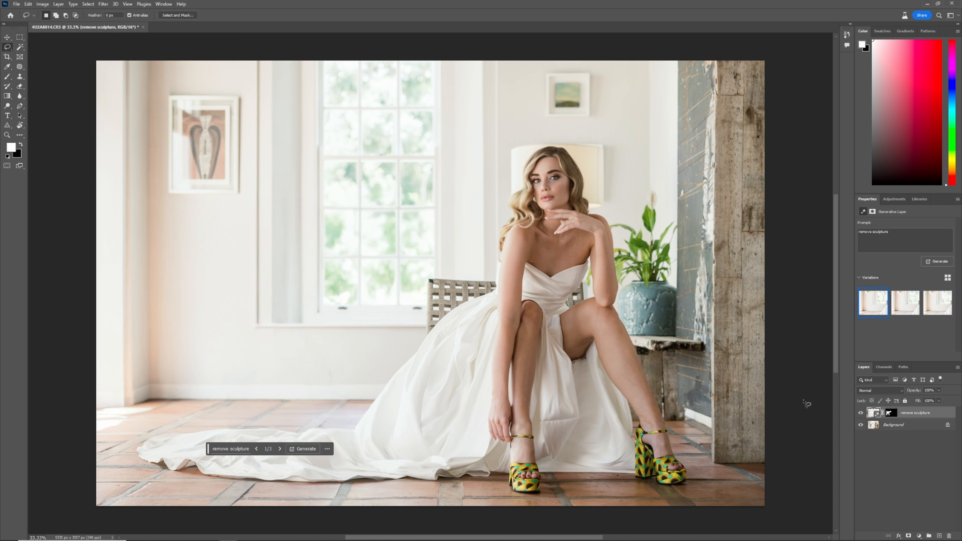
right_click(920, 414)
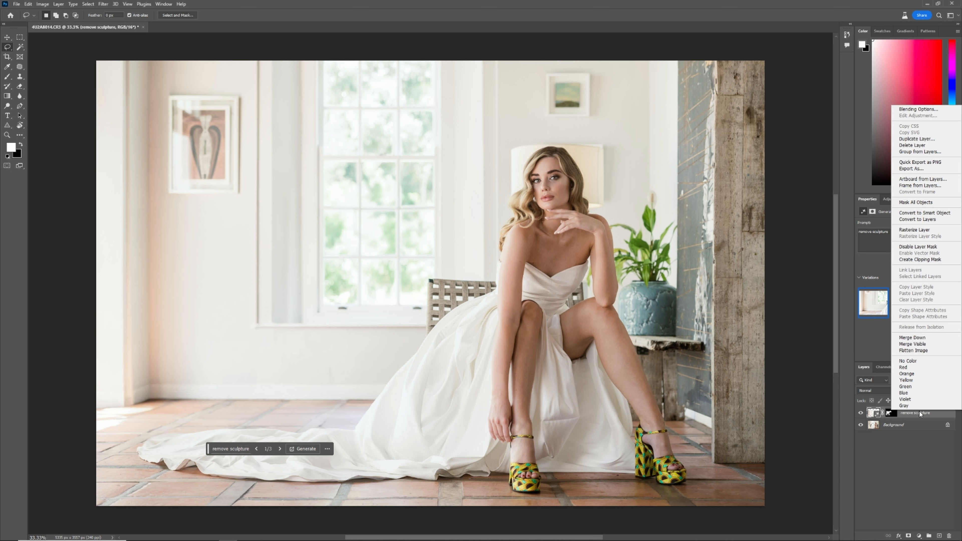
left_click(924, 351)
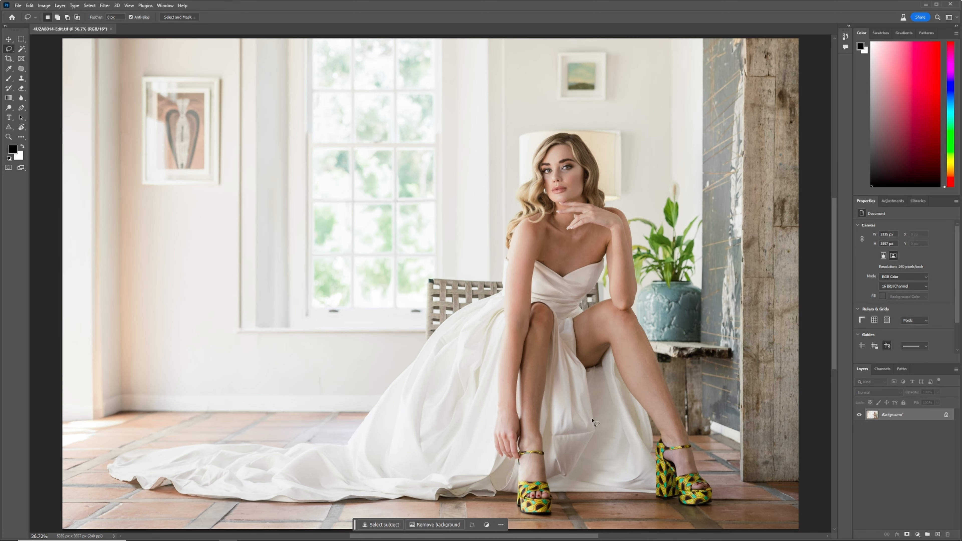
Lasso the creased dress fabric between the bride's legs, run Generative Fill with the prompt "remove", and keep the second variation.
mouse_move(562, 408)
left_mouse_down()
mouse_move(550, 427)
mouse_move(555, 449)
mouse_move(576, 453)
mouse_move(599, 431)
mouse_move(596, 410)
mouse_move(583, 395)
mouse_move(575, 423)
mouse_move(561, 406)
left_mouse_up()
left_click(531, 461)
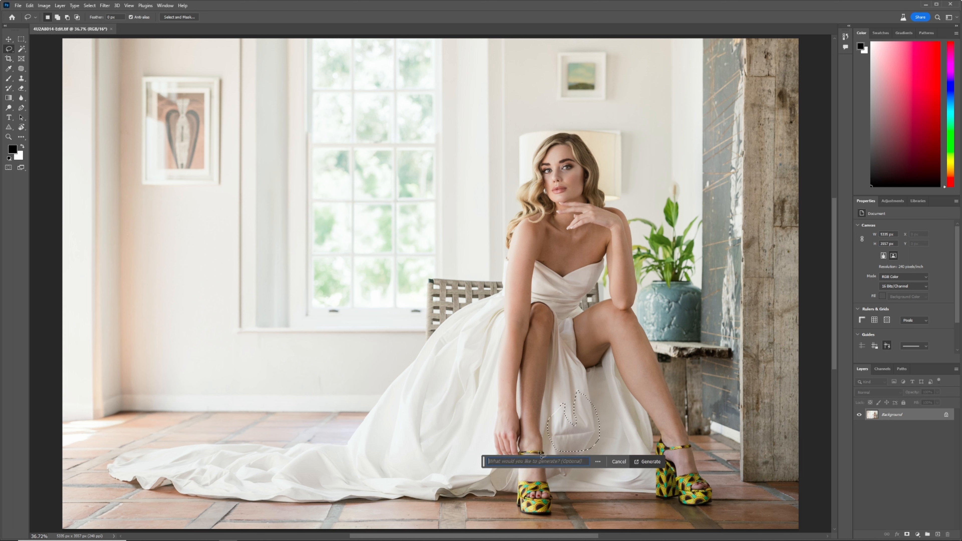
type("remove")
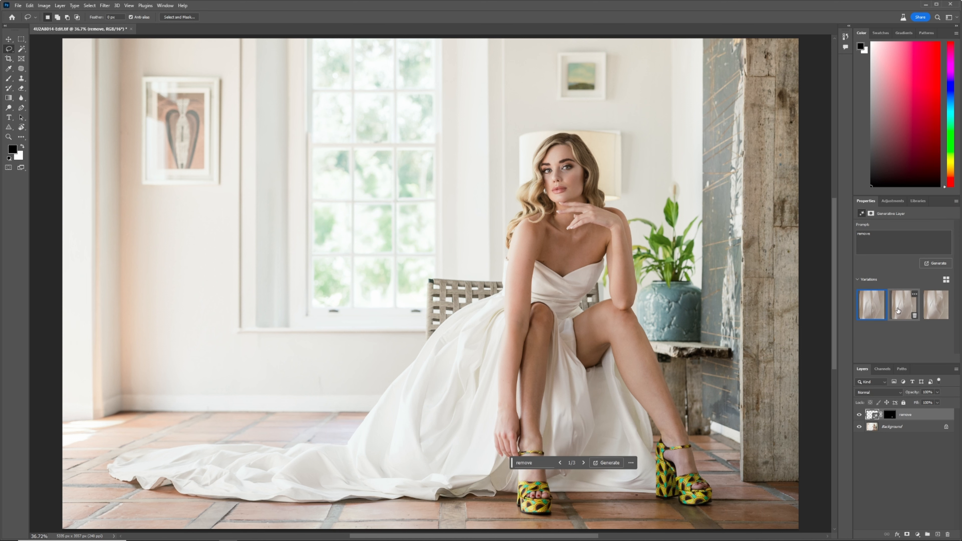
left_click(903, 310)
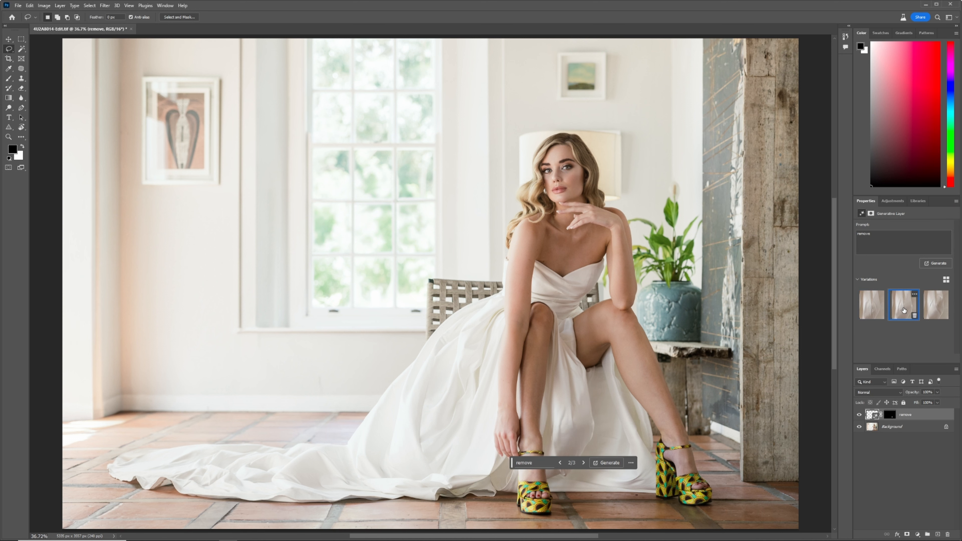
left_click(938, 313)
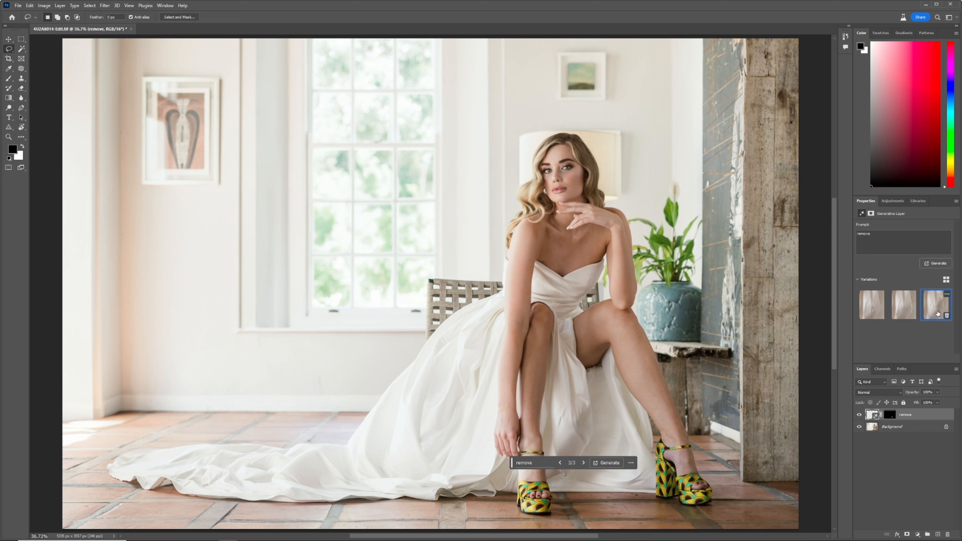
left_click(905, 313)
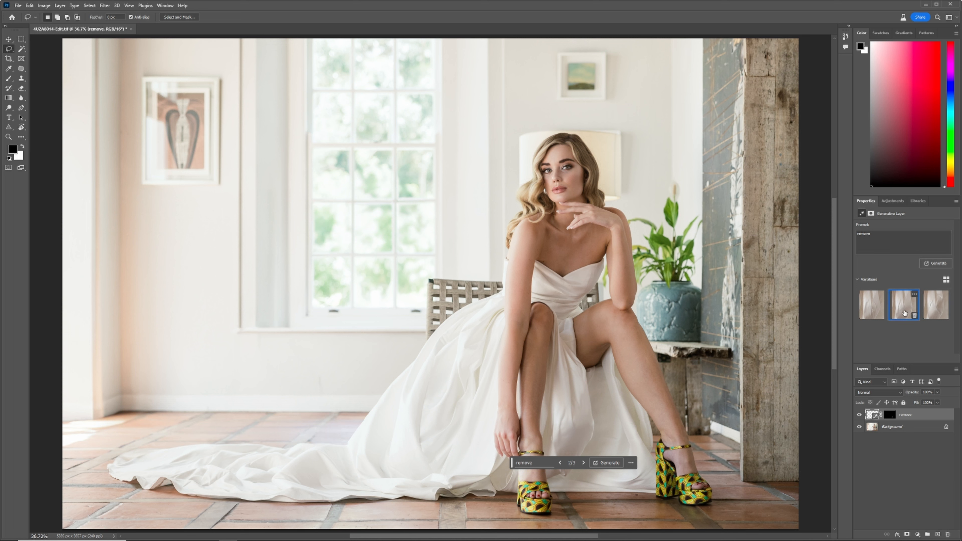
Flatten and save the retouched image, and switch back to Lightroom Classic.
right_click(925, 416)
left_click(917, 353)
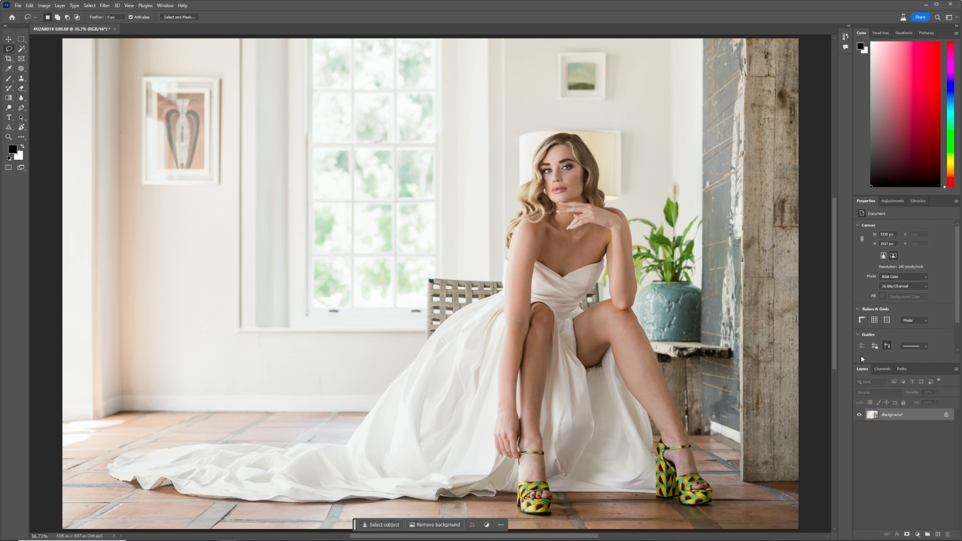
key("ctrl+s")
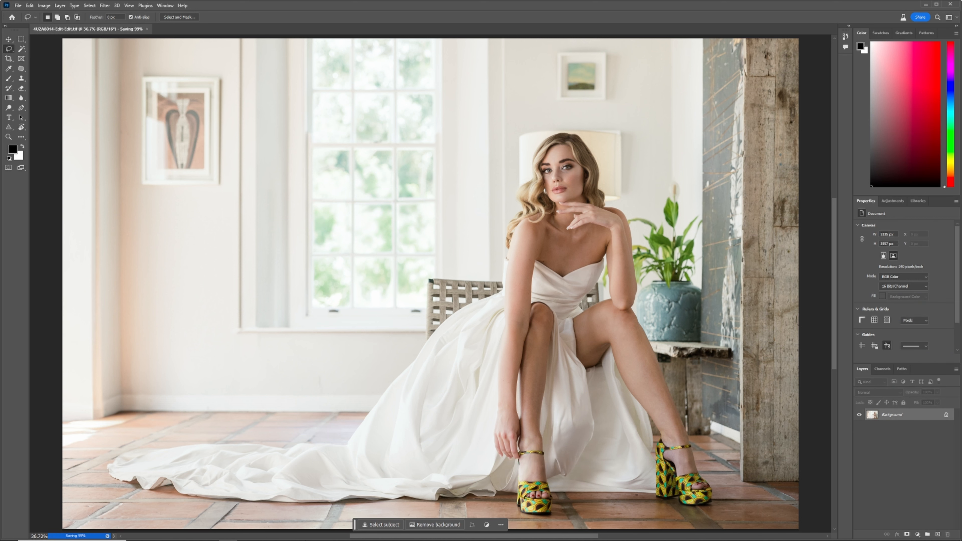
left_click(265, 534)
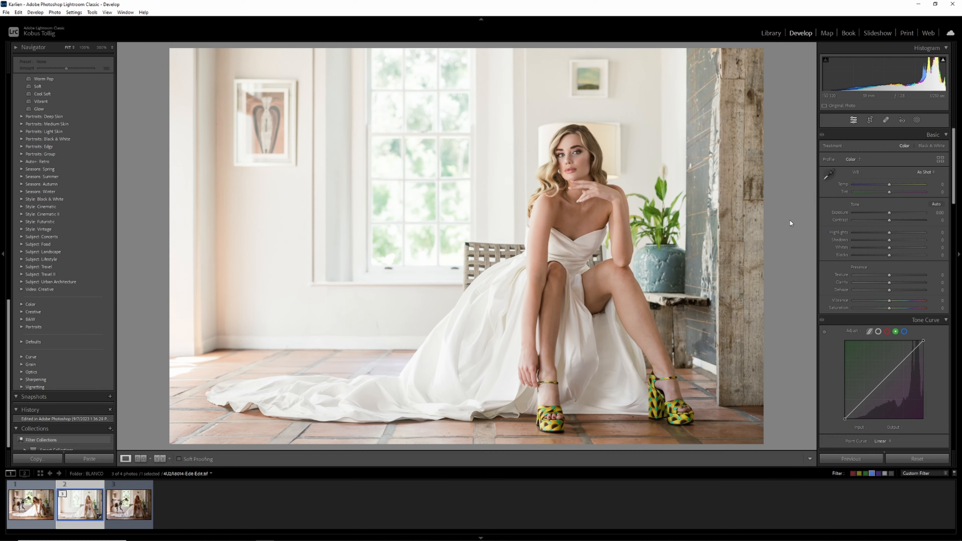